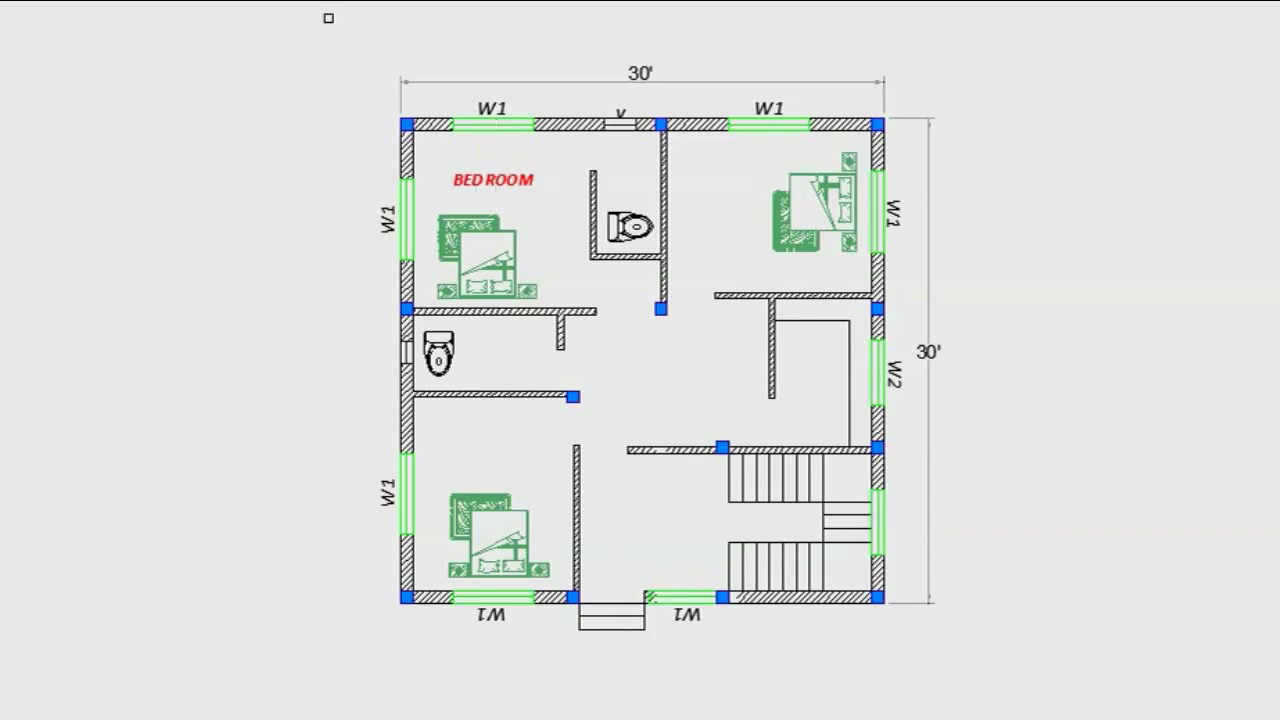
- Copy the BED ROOM label into the lower-left and upper-right bedrooms
left_click(493, 180)
key("Return")
left_click(445, 180)
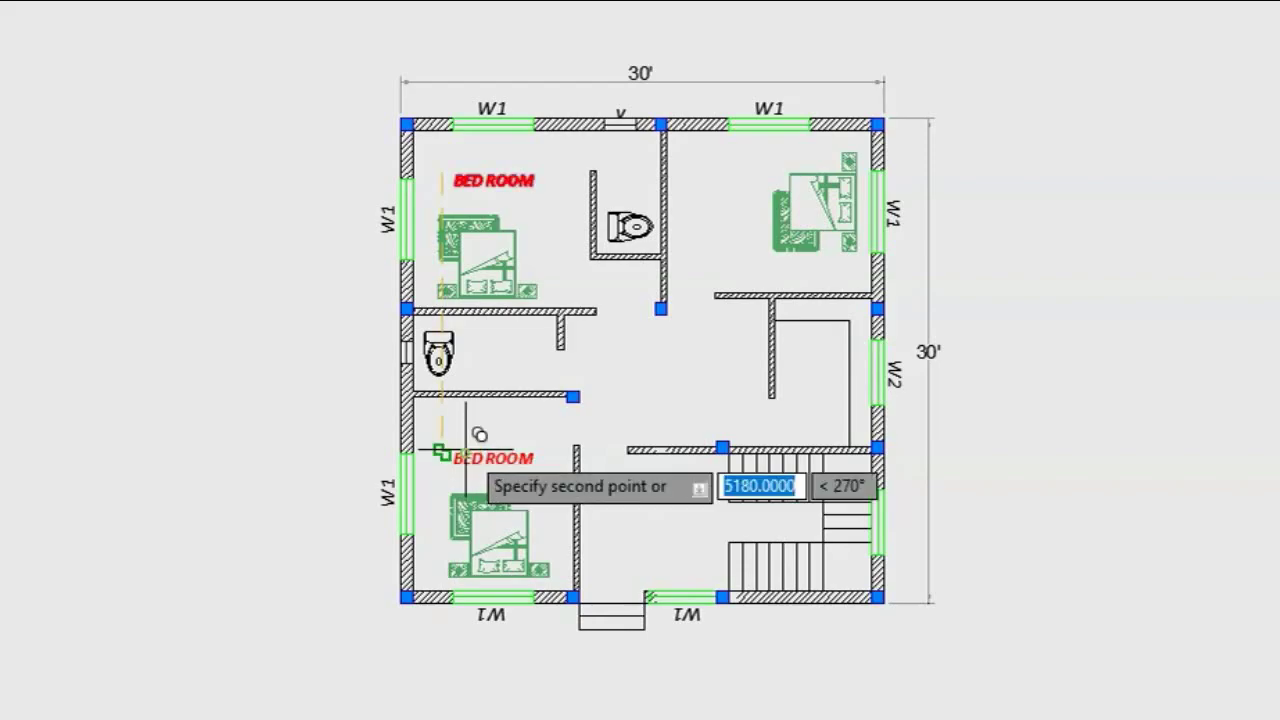
left_click(465, 450)
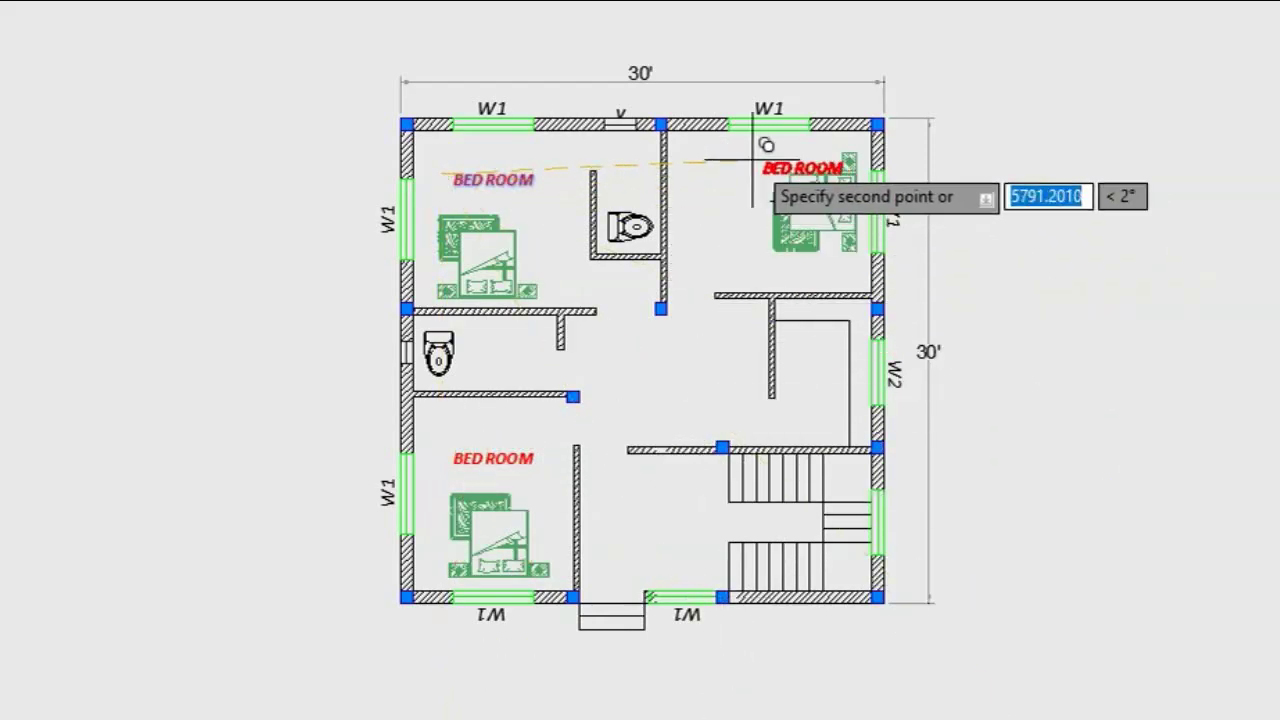
left_click(711, 146)
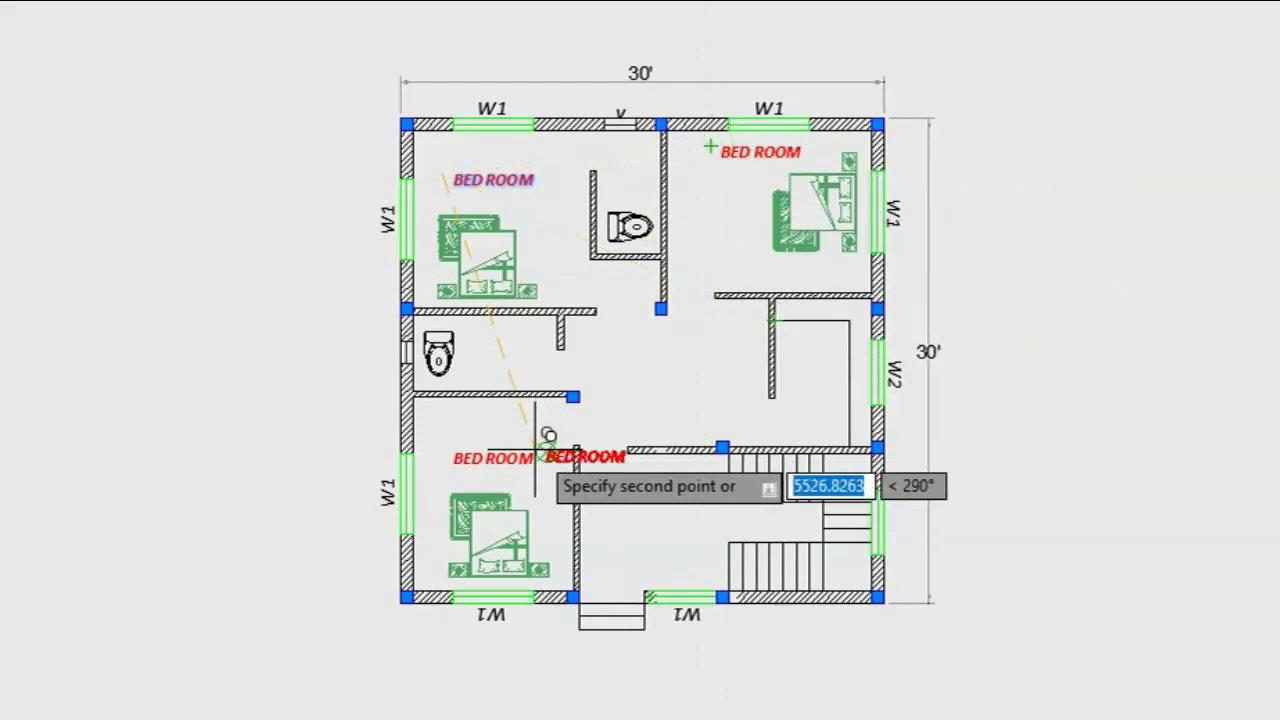
key("Escape")
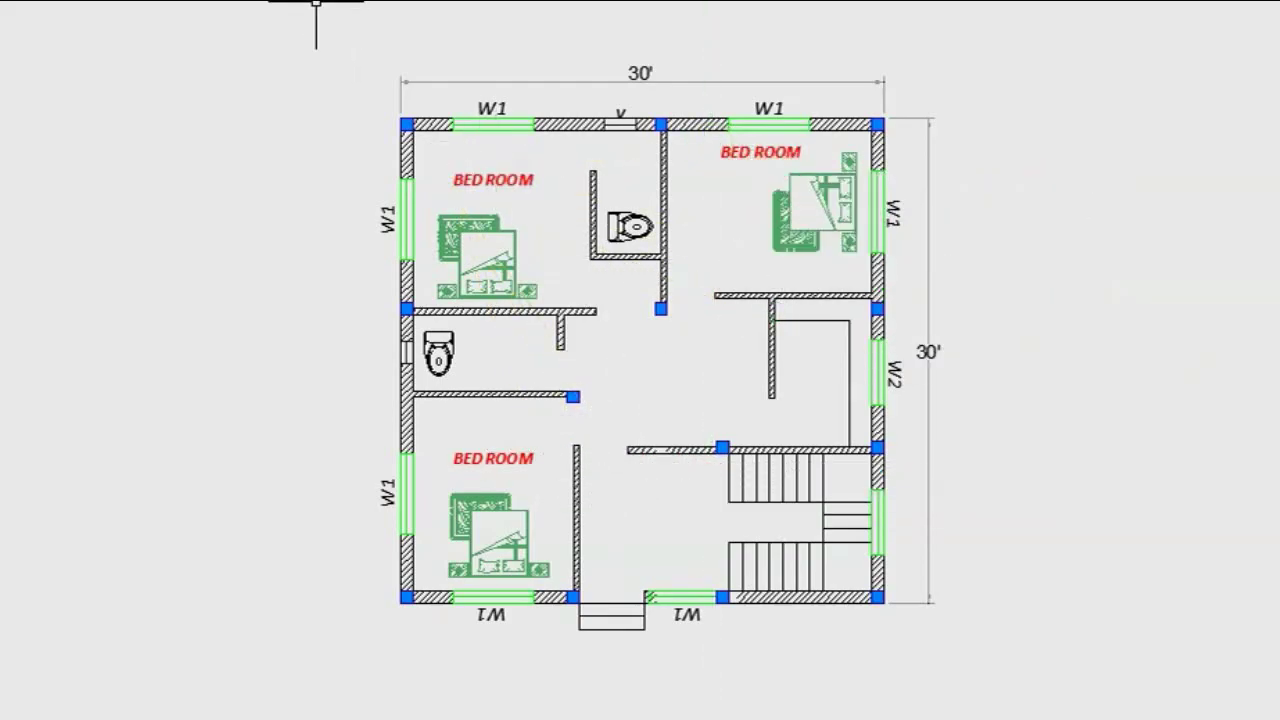
- Copy the BED ROOM label into the small middle-left room
key("Return")
left_click(493, 180)
key("Return")
left_click(542, 184)
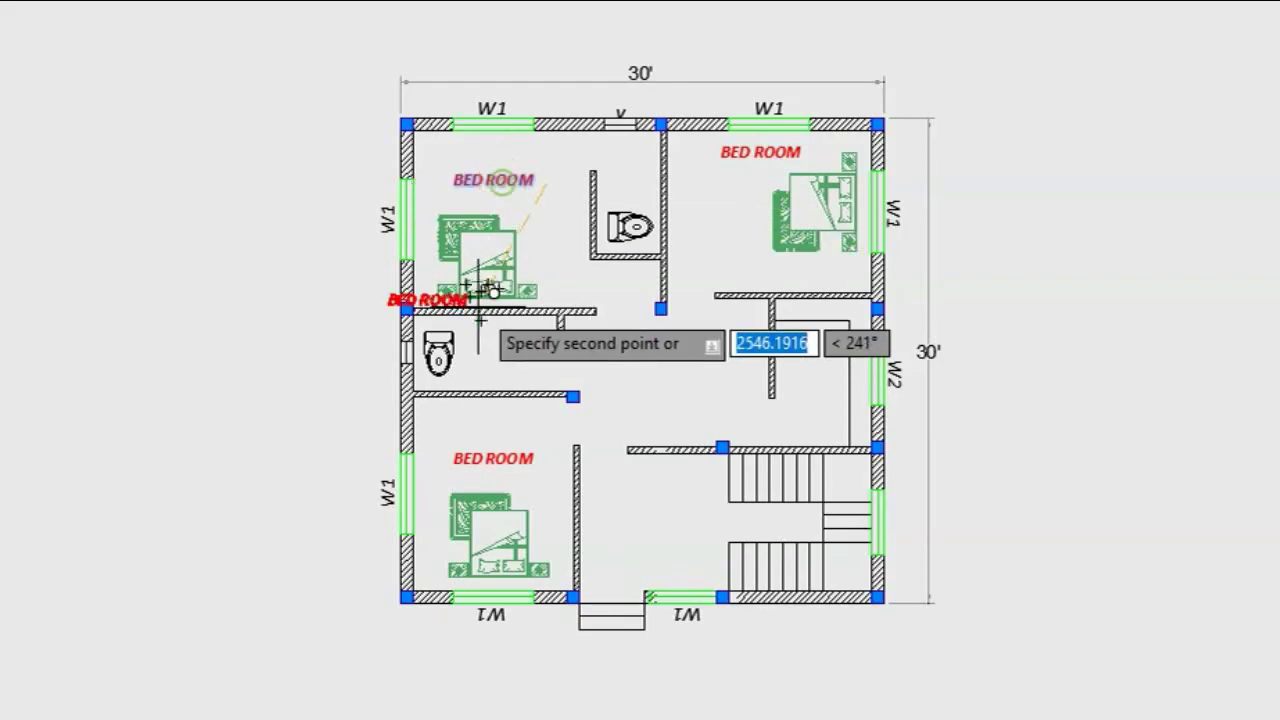
left_click(556, 348)
key("Escape")
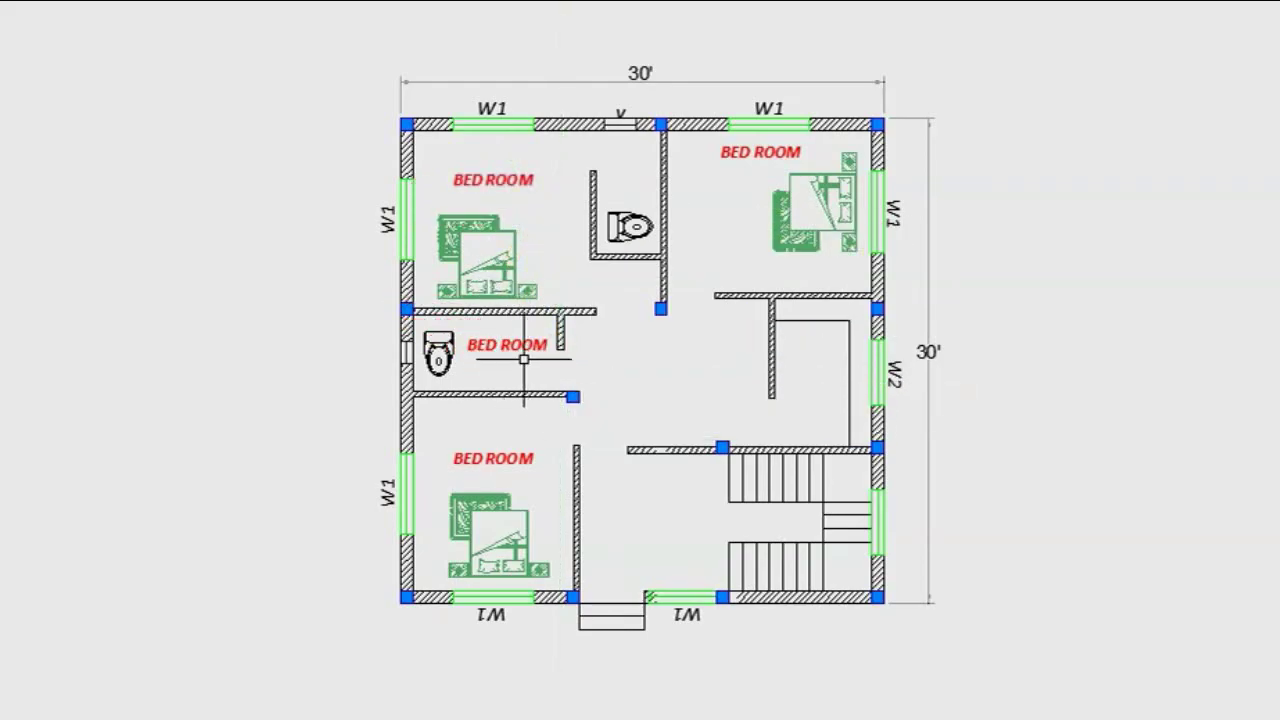
- Change the middle-room label's text to TOILET with ED
type("ed")
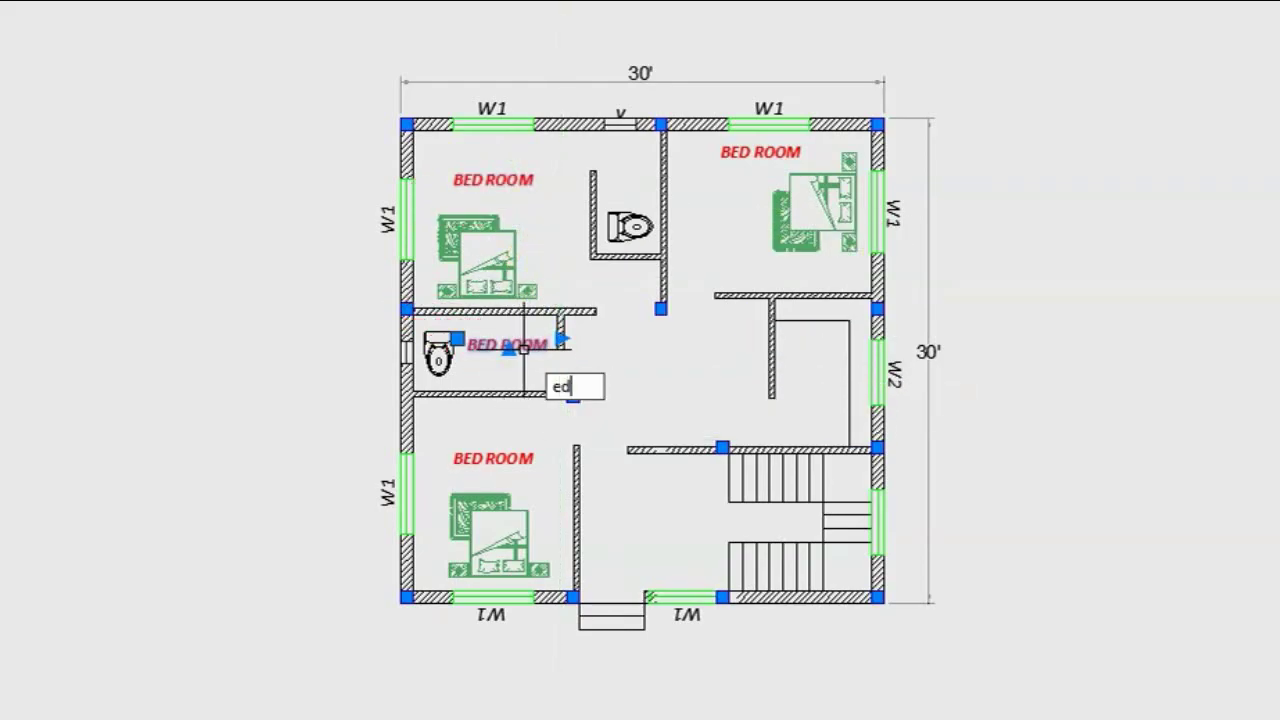
key("Return")
left_click(523, 346)
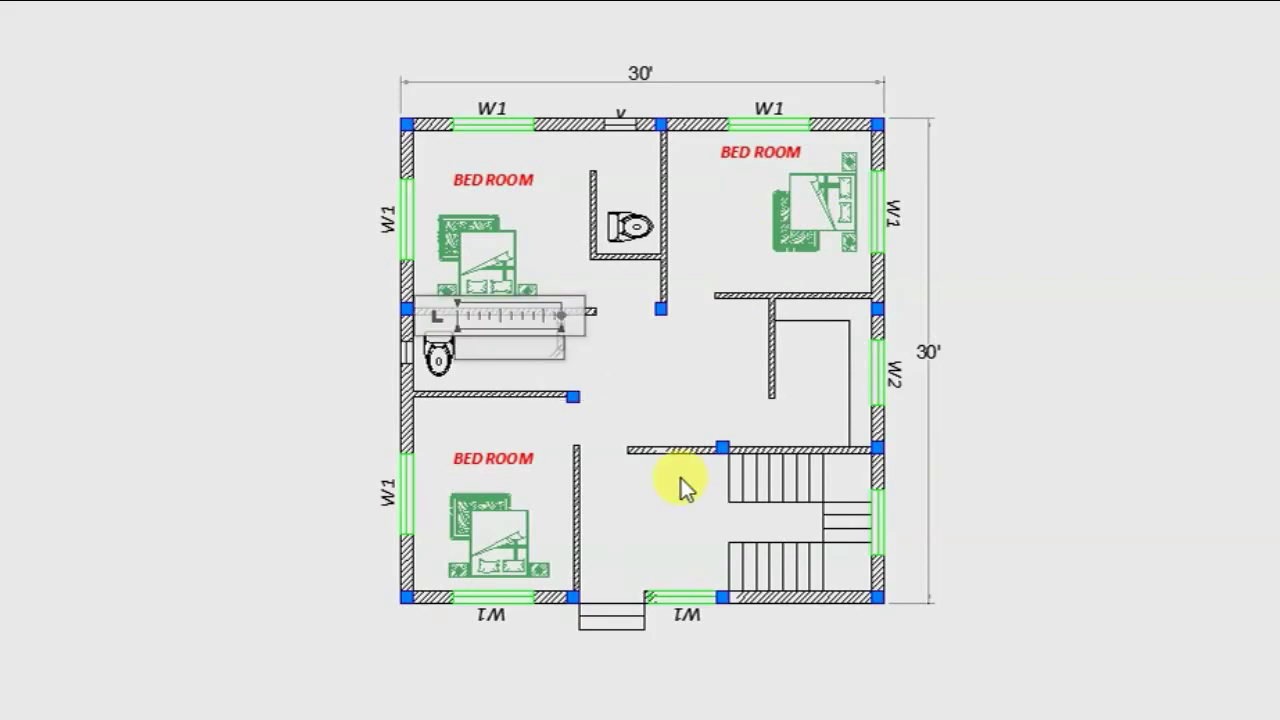
type("TOILET")
left_click(571, 367)
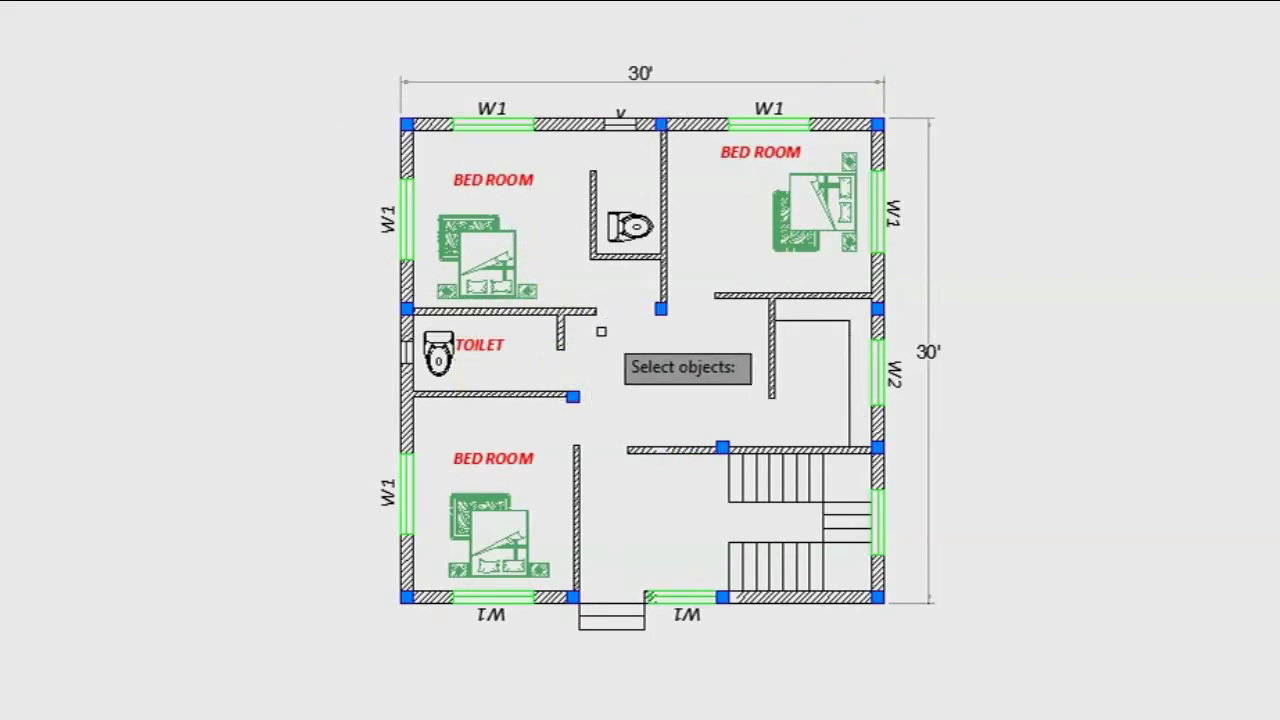
- Copy the TOILET label into the lower-centre room and retype it as LIVING
left_click(480, 345)
key("Return")
left_click(481, 362)
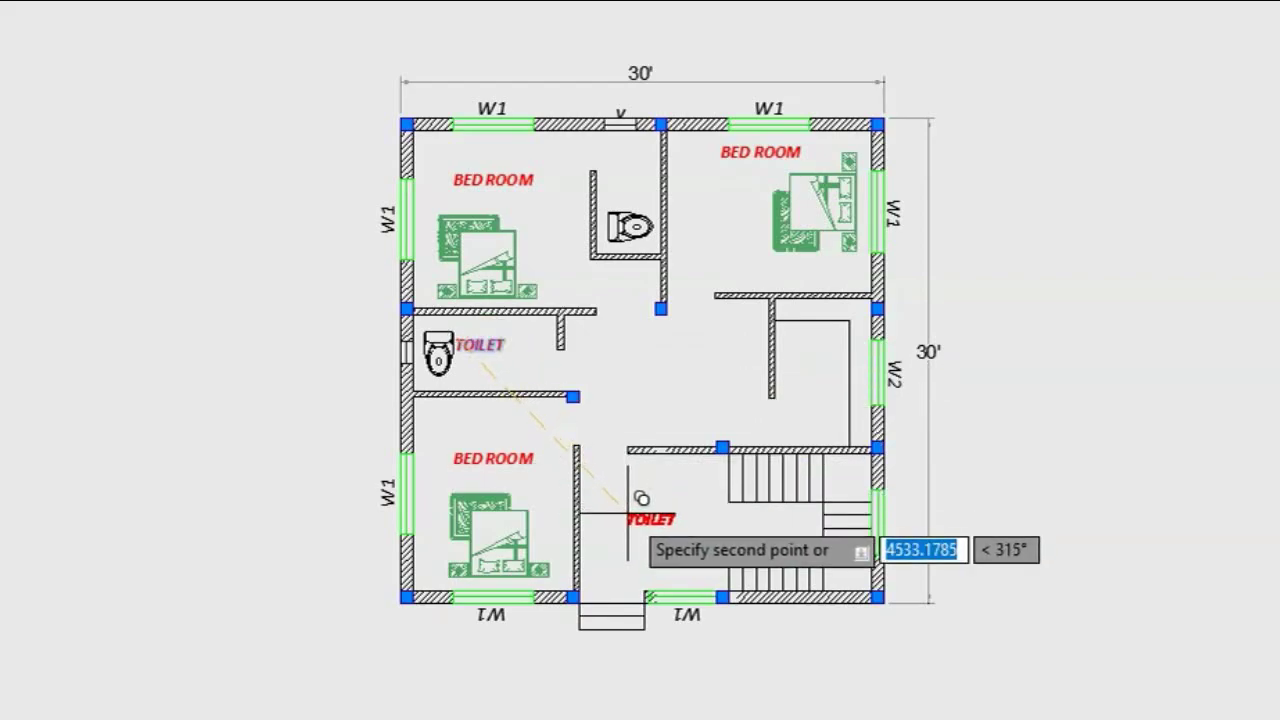
left_click(611, 527)
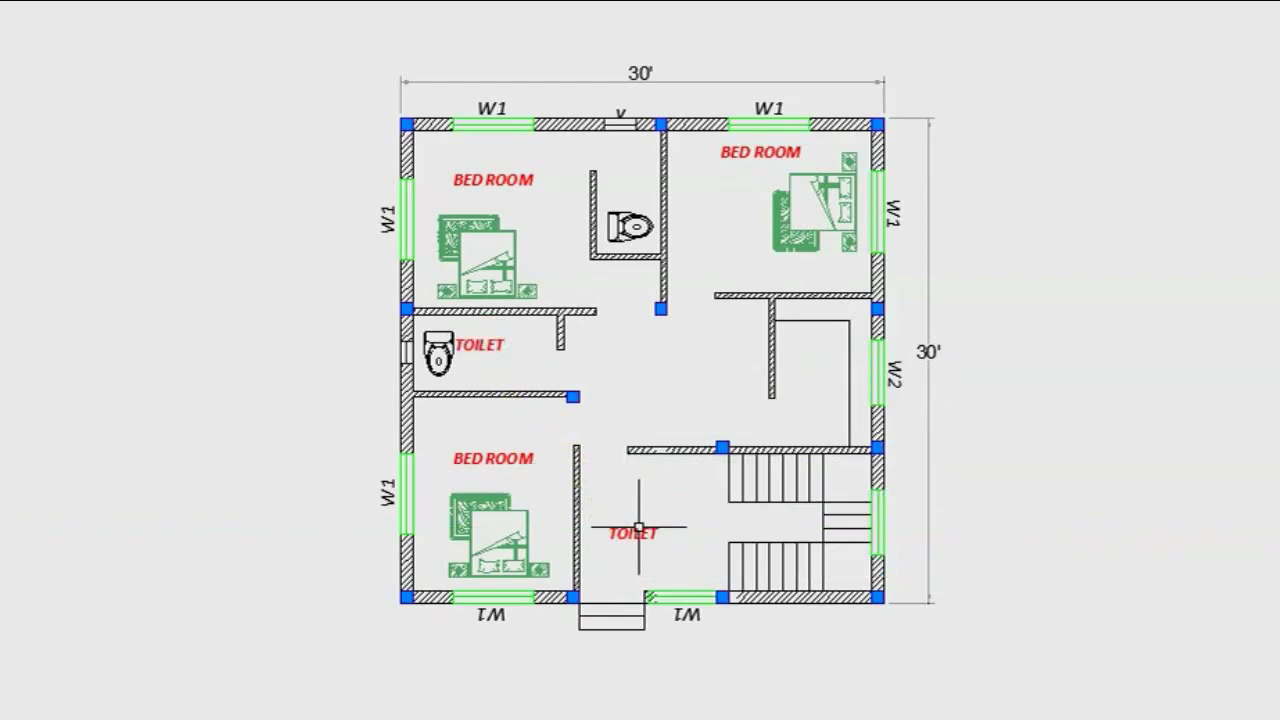
double_click(697, 538)
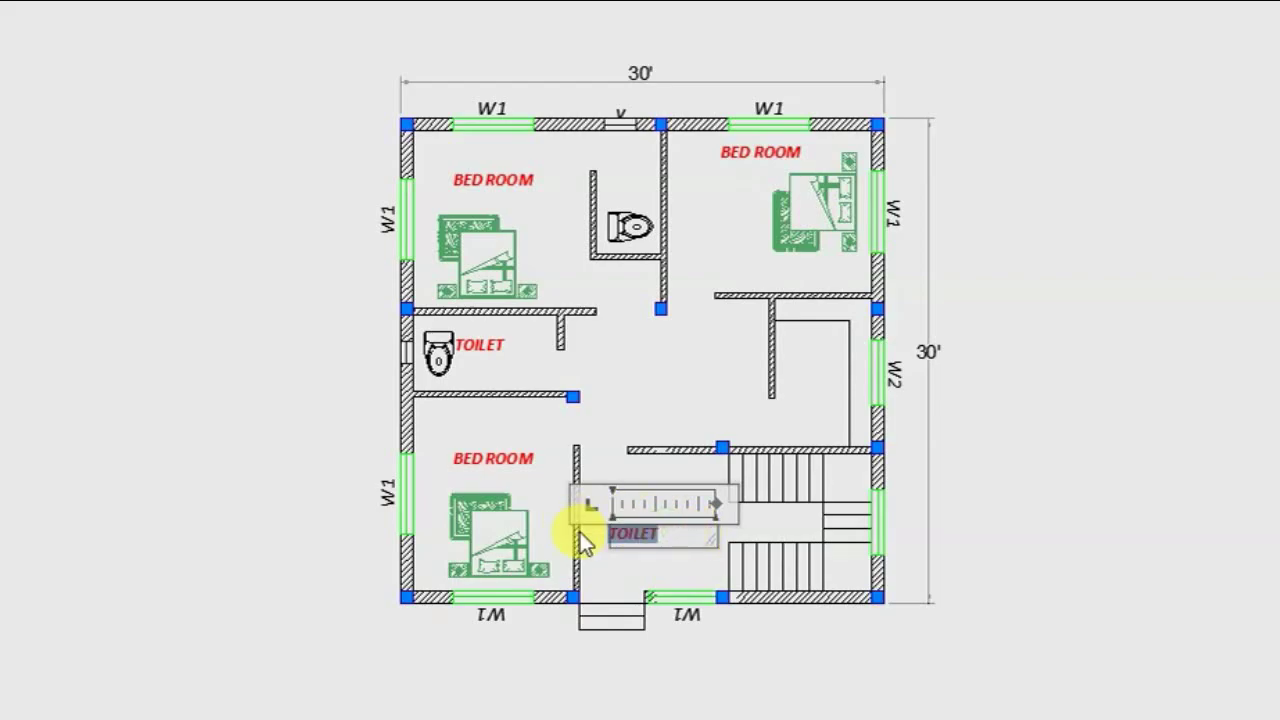
type("LIVING")
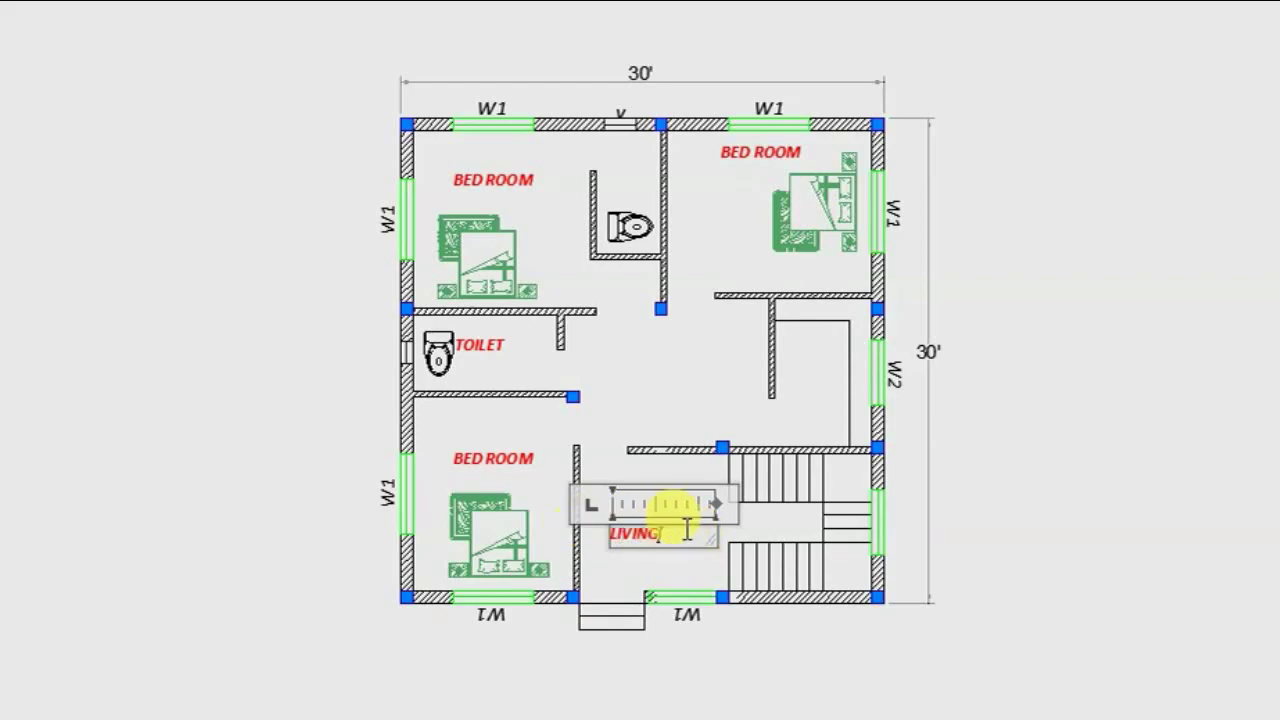
left_click(674, 555)
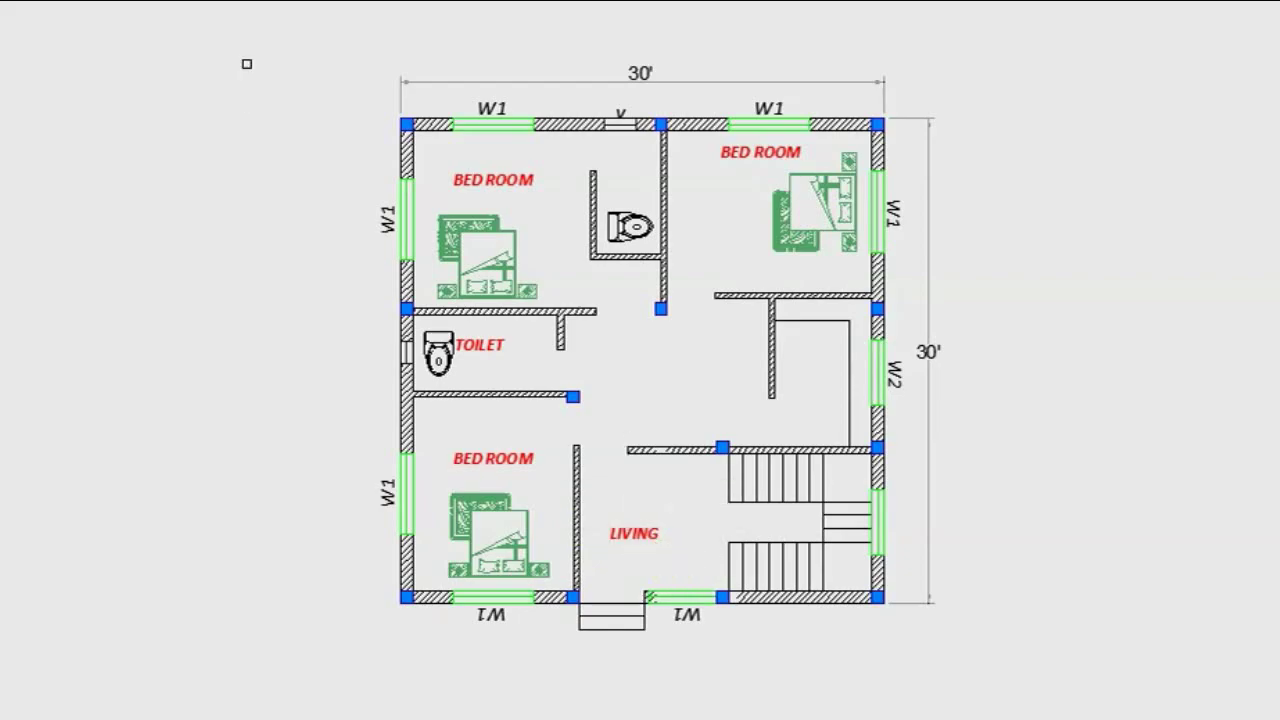
- Copy the LIVING label into the central room and retype it as DINING
key("m")
key("Return")
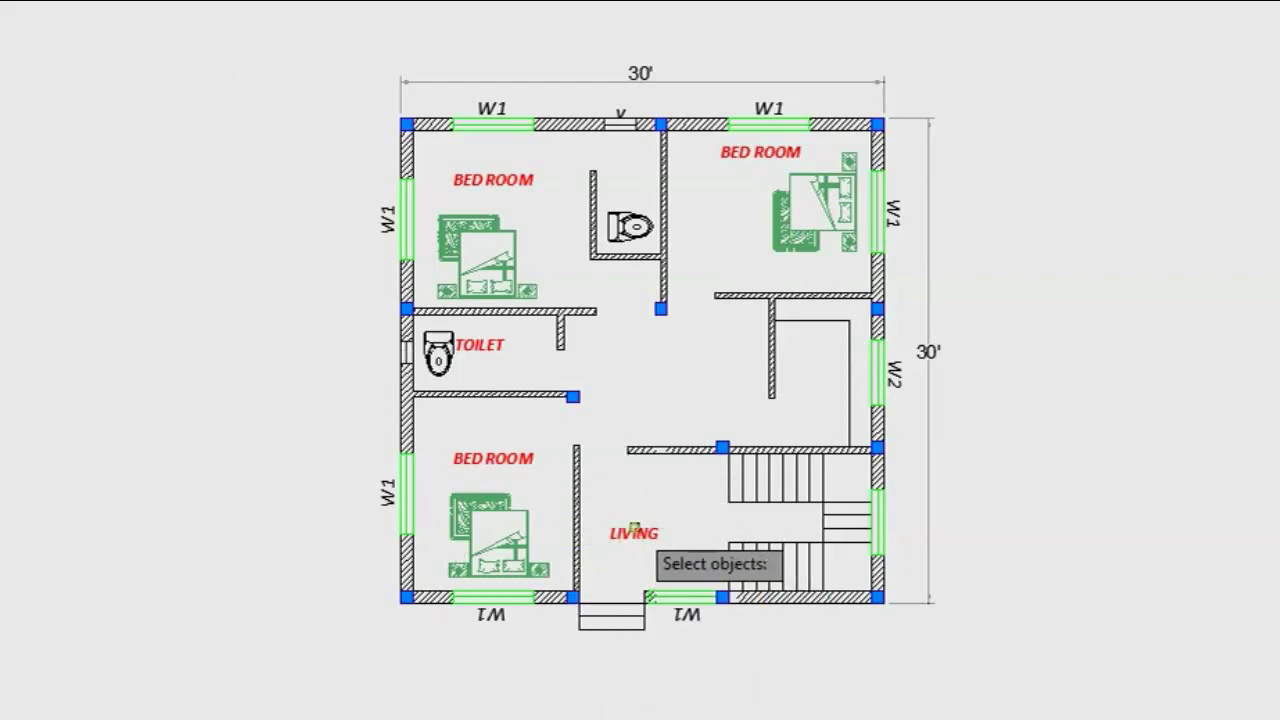
left_click(634, 541)
key("Return")
left_click(634, 541)
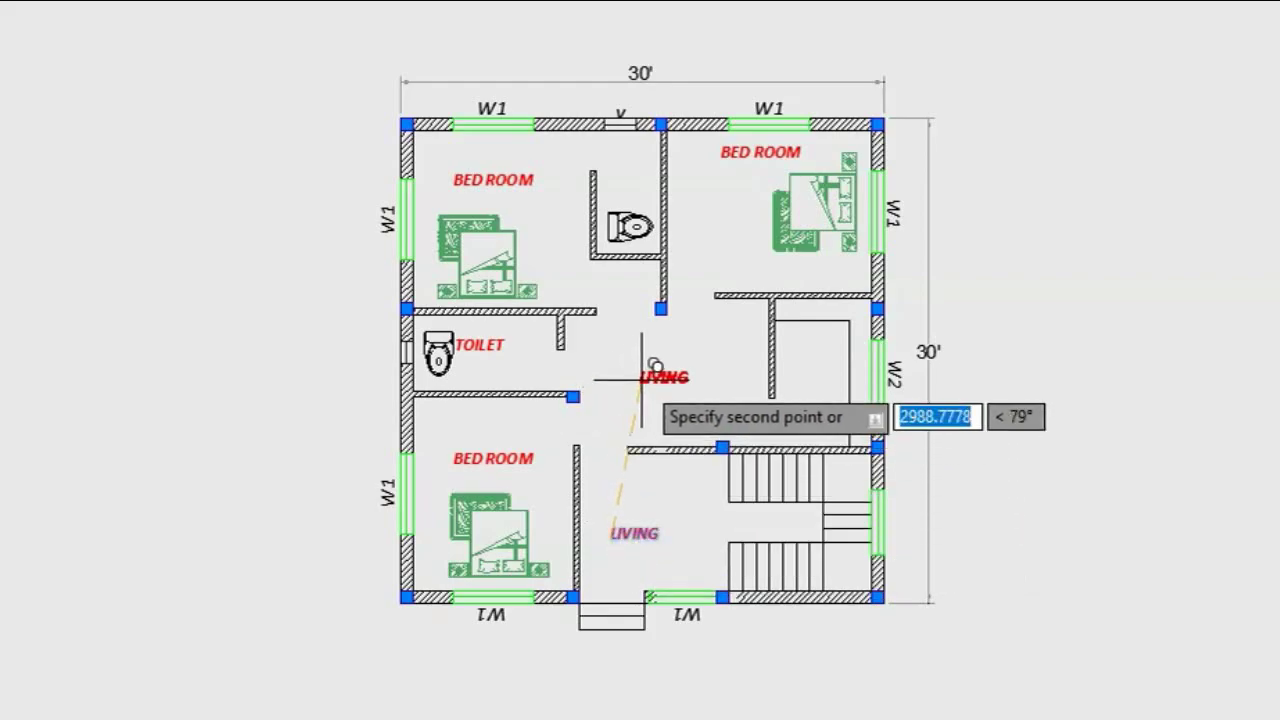
left_click(673, 385)
double_click(686, 374)
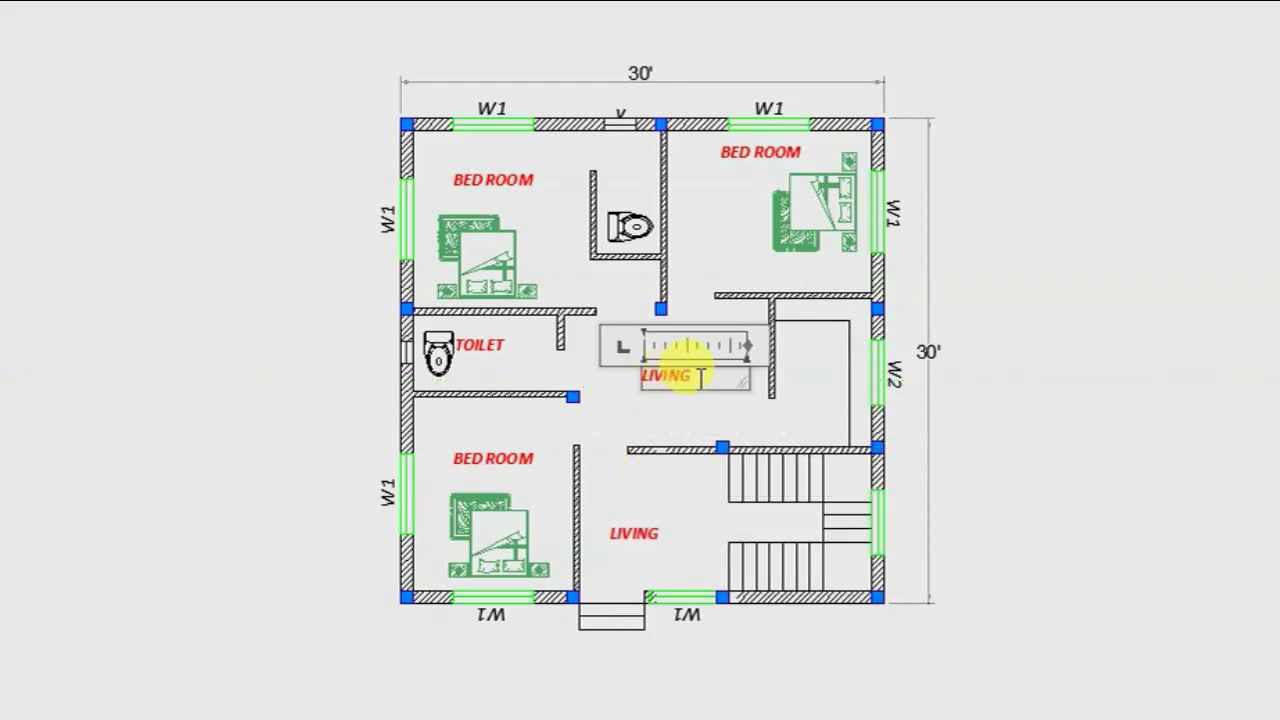
type("DININ")
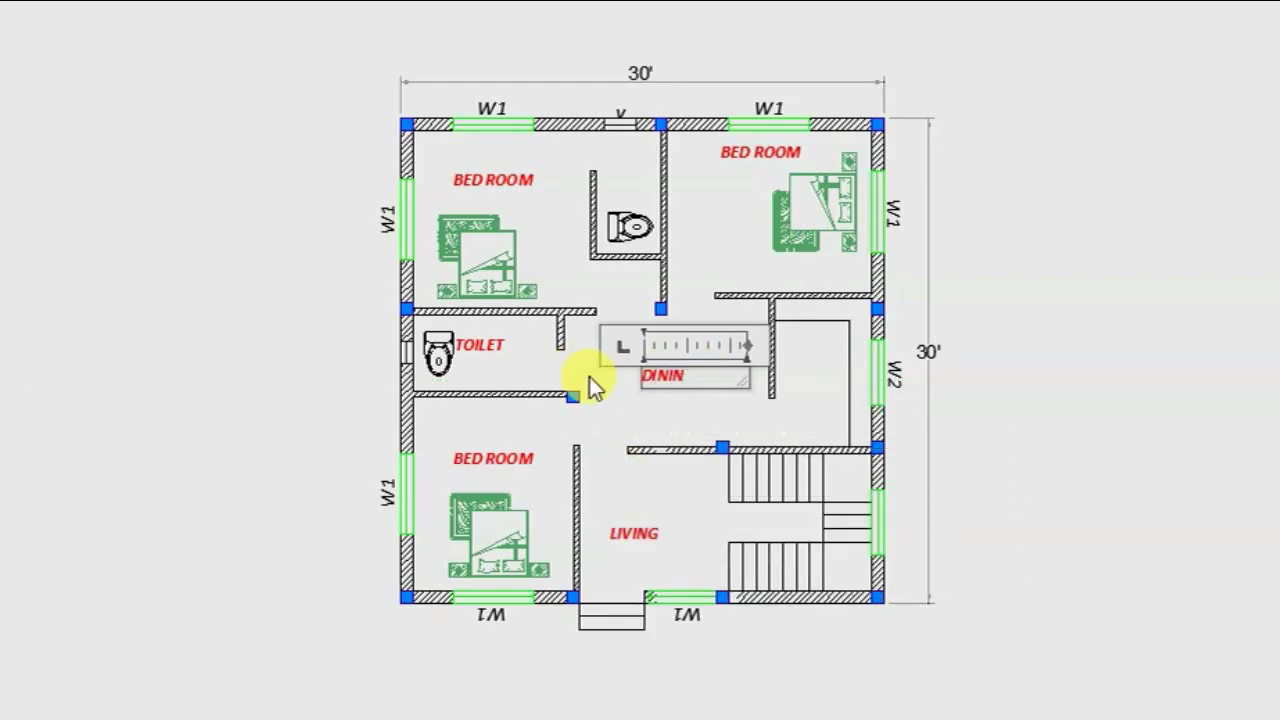
type("G")
left_click(847, 421)
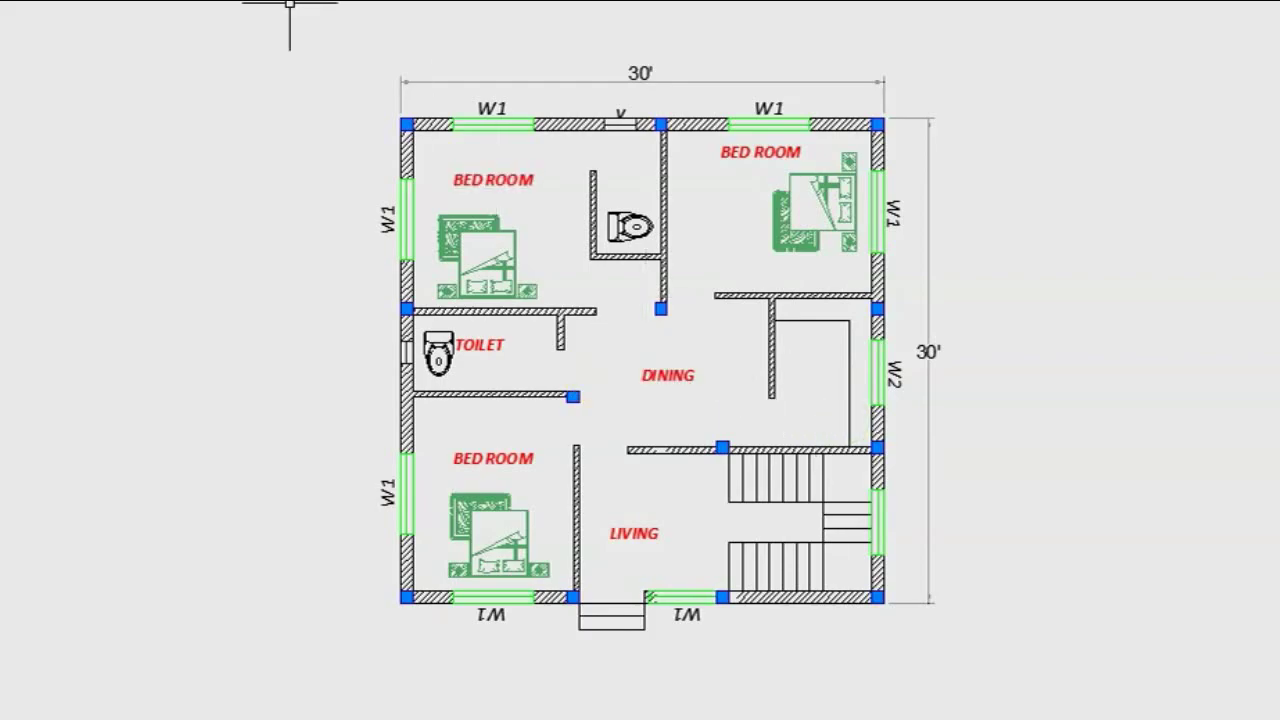
- Copy the DINING label into the right-hand room and retype it as KITCHEN
type("co")
key("Return")
left_click(663, 371)
key("Return")
left_click(660, 355)
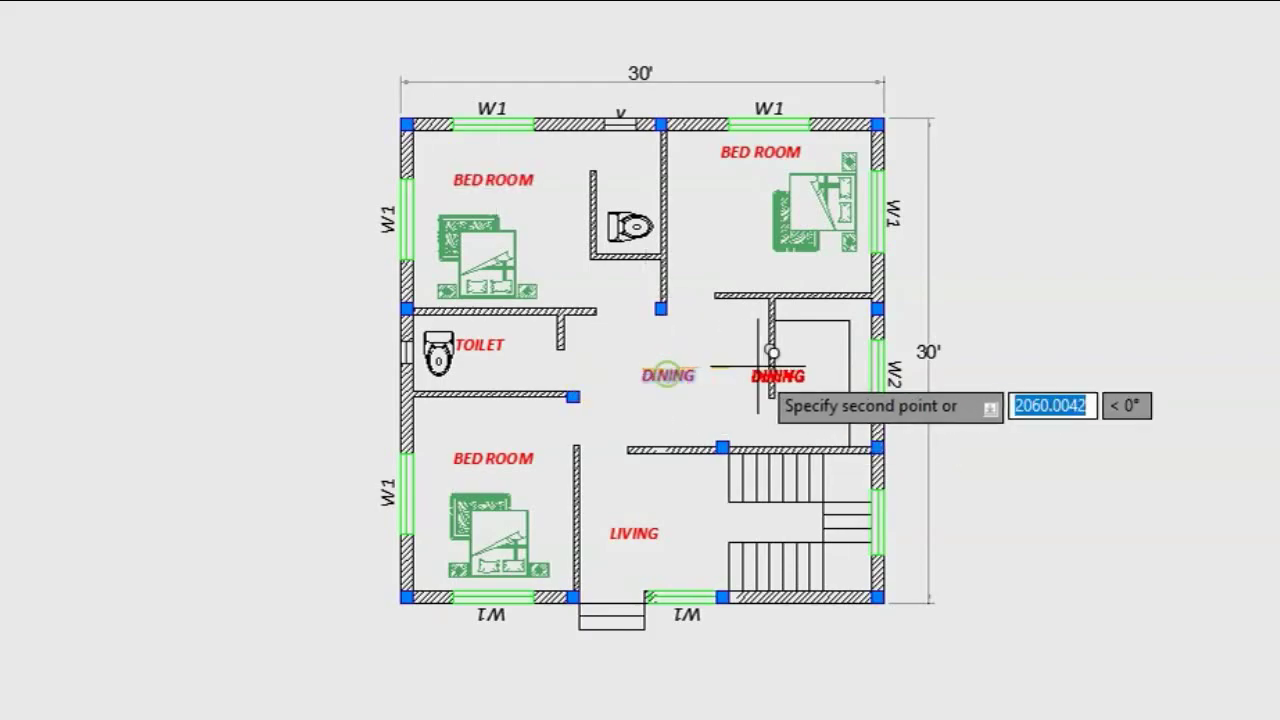
left_click(811, 355)
key("Return")
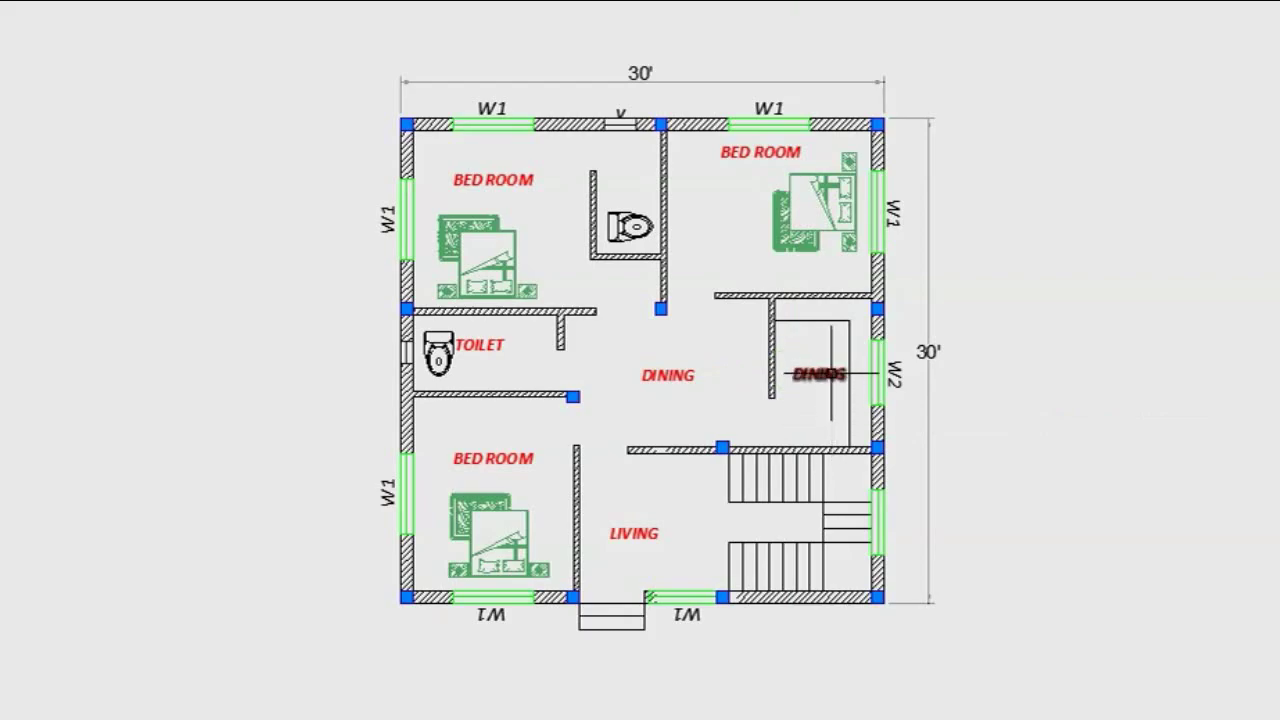
double_click(845, 376)
key("ctrl+a")
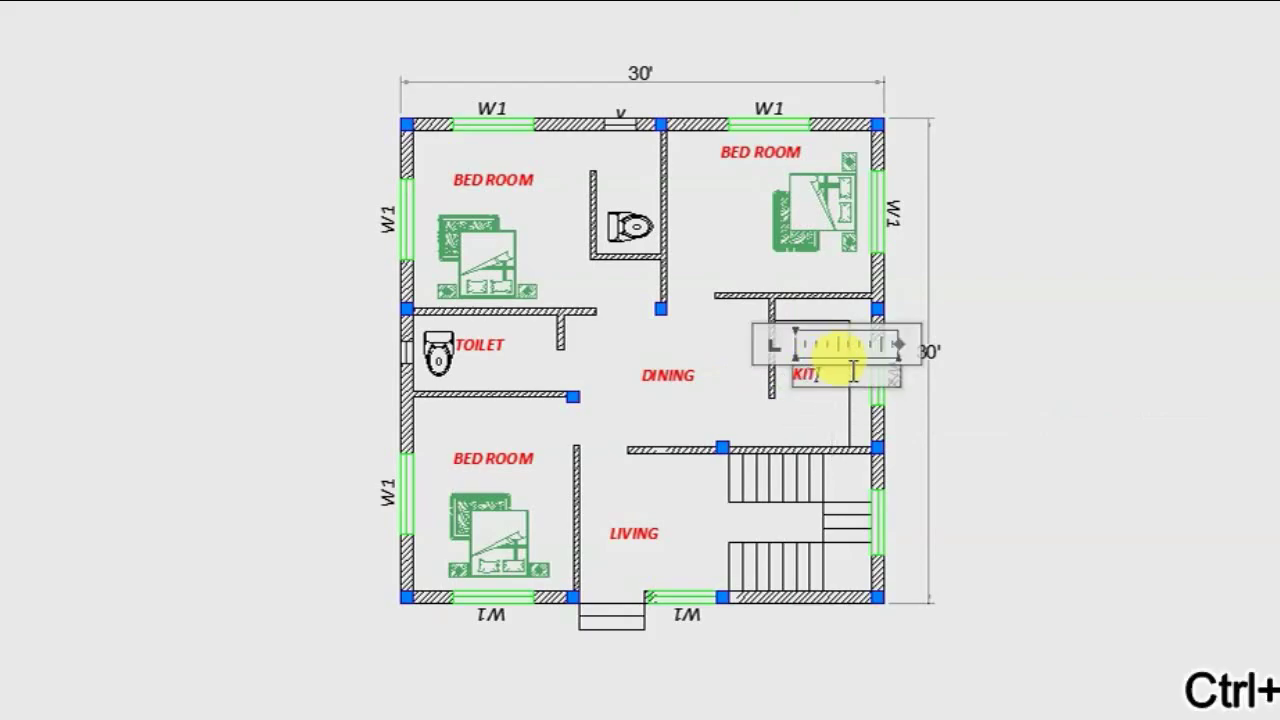
type("CHEN")
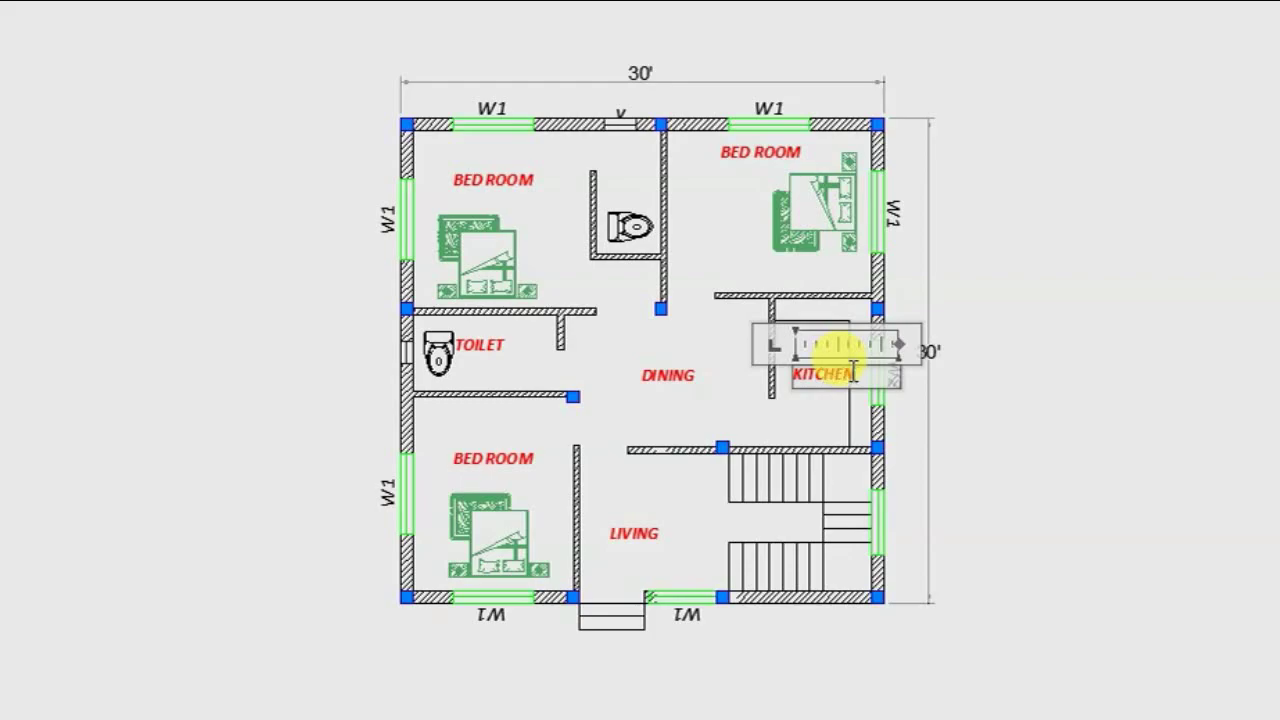
left_click(1026, 436)
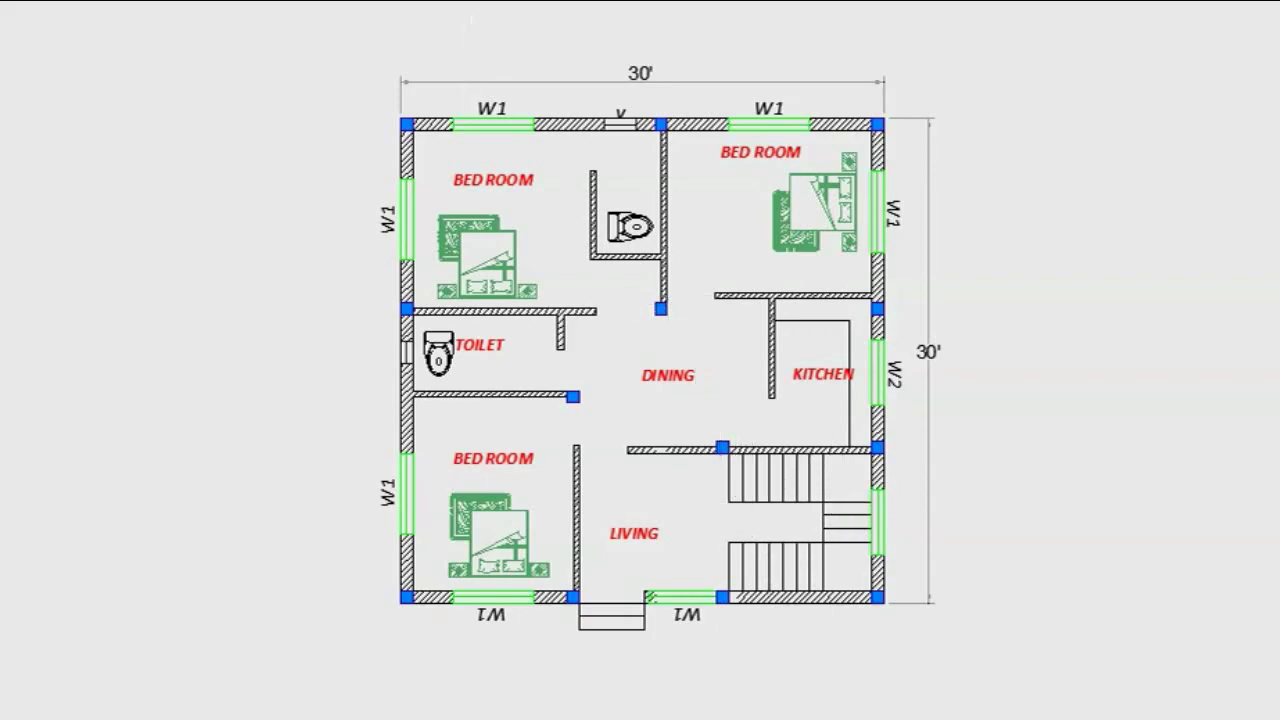
- Add a 3' stair dimension and a 9'-3" living room width with DLI
type("dli")
key("Return")
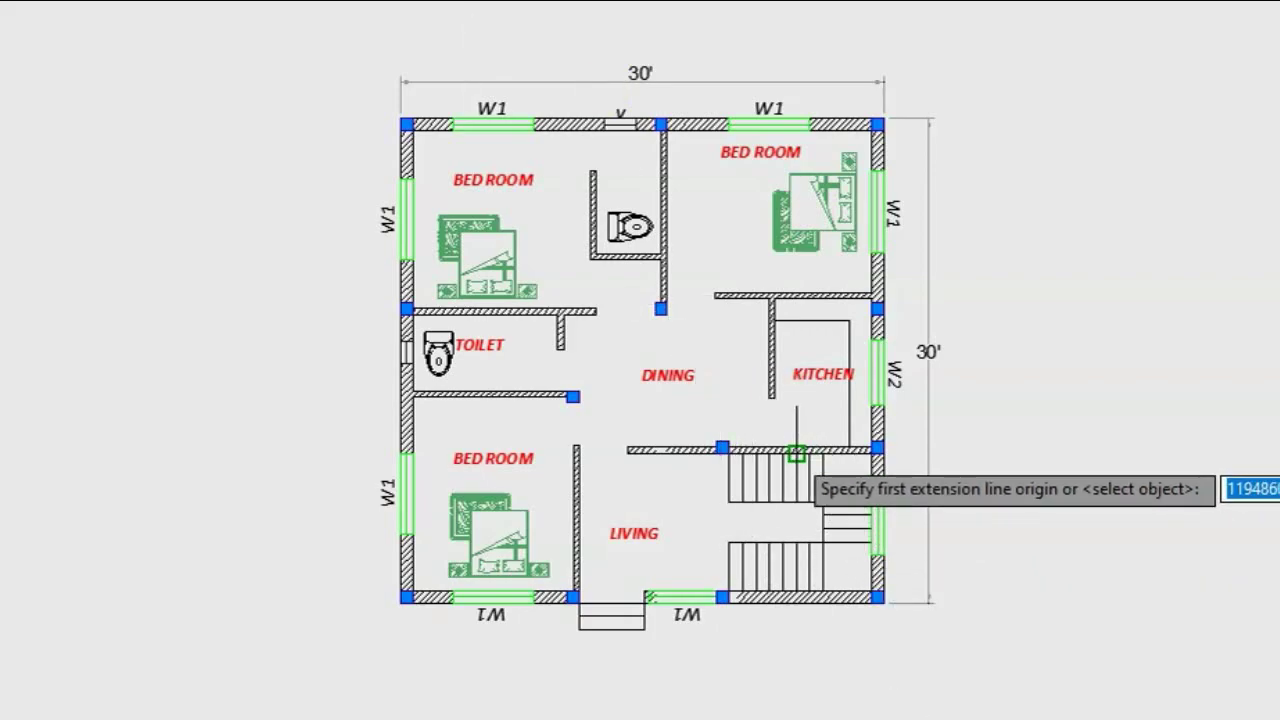
left_click(796, 453)
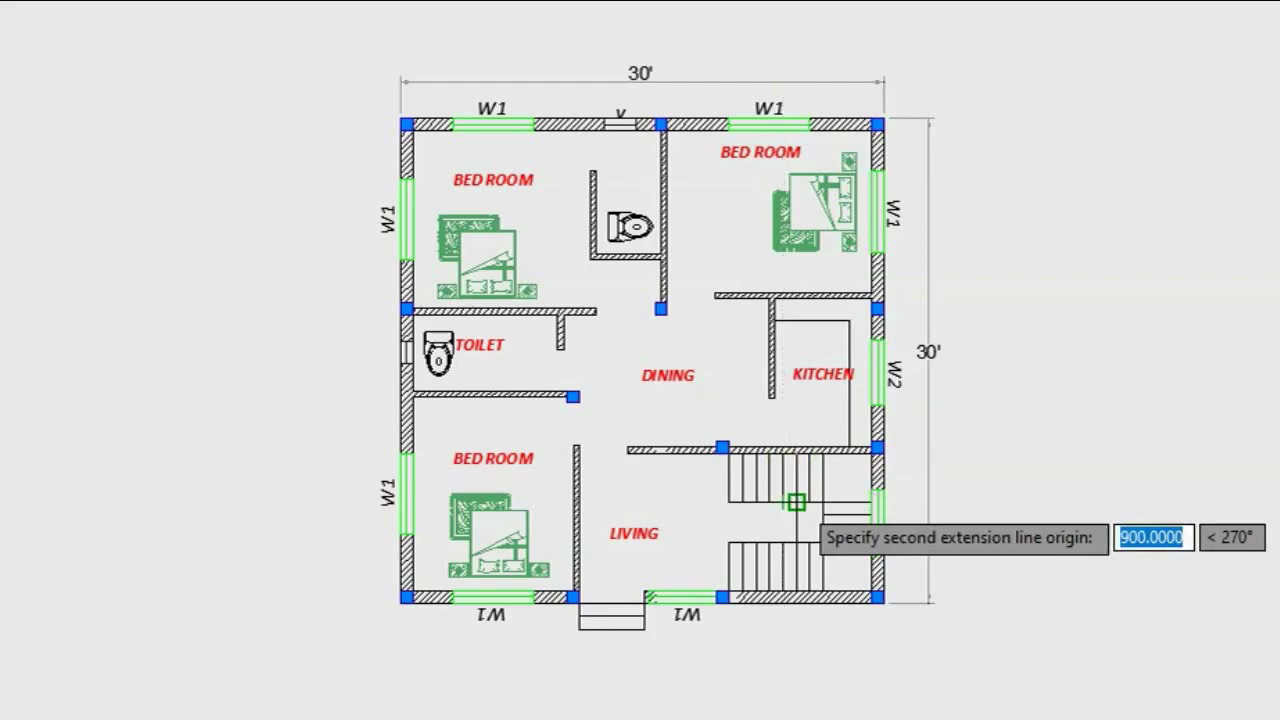
left_click(796, 502)
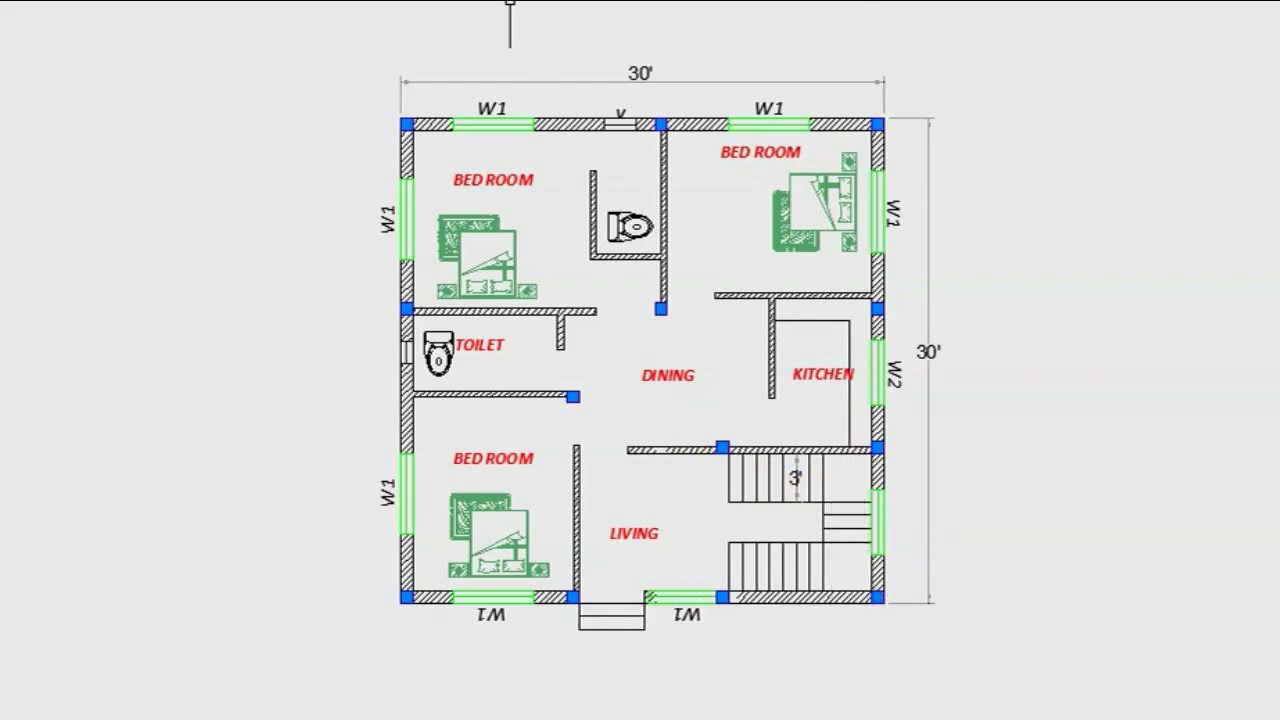
left_click(575, 487)
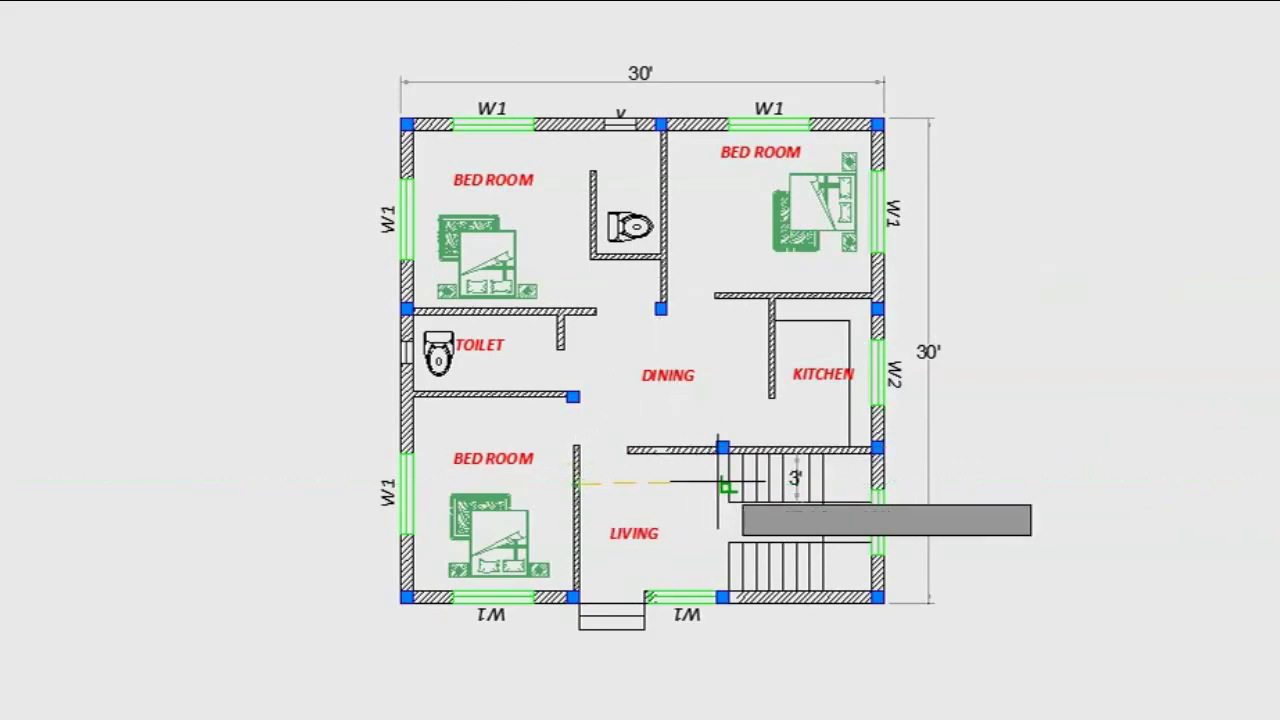
left_click(726, 484)
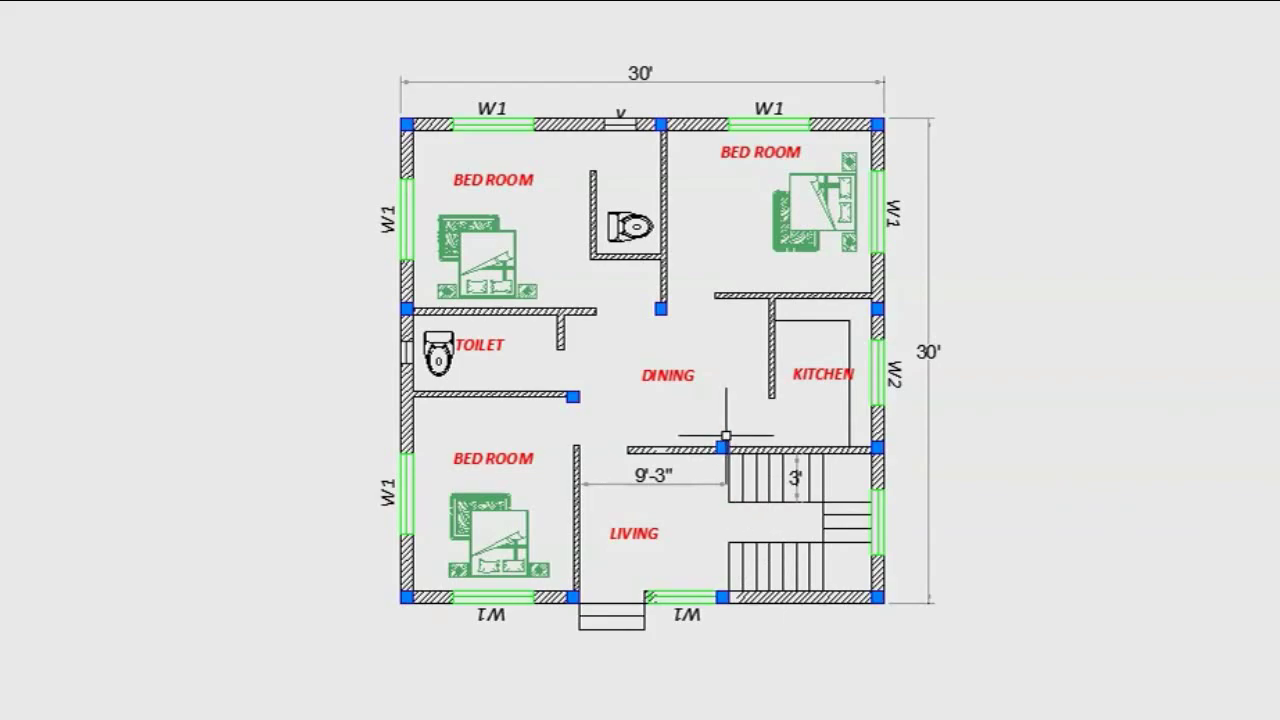
- Add the 8'-6" living room depth and the 8'-10" stair width dimensions
key("Return")
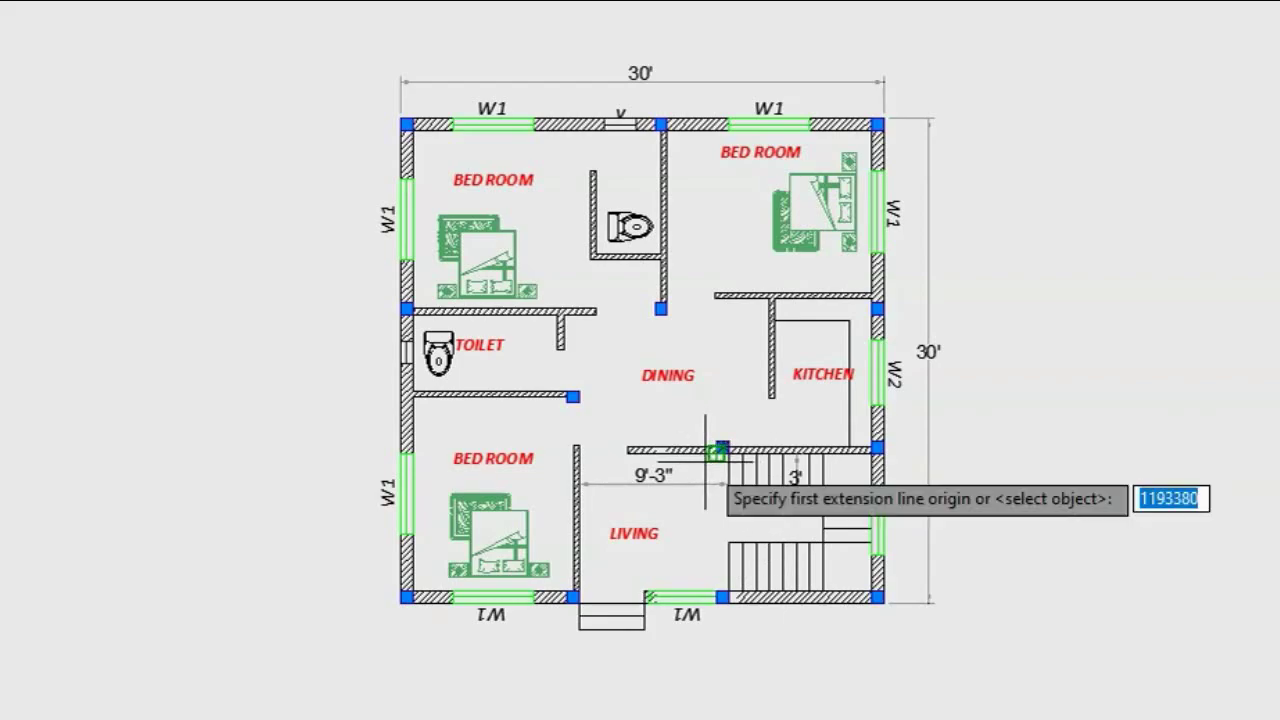
left_click(701, 452)
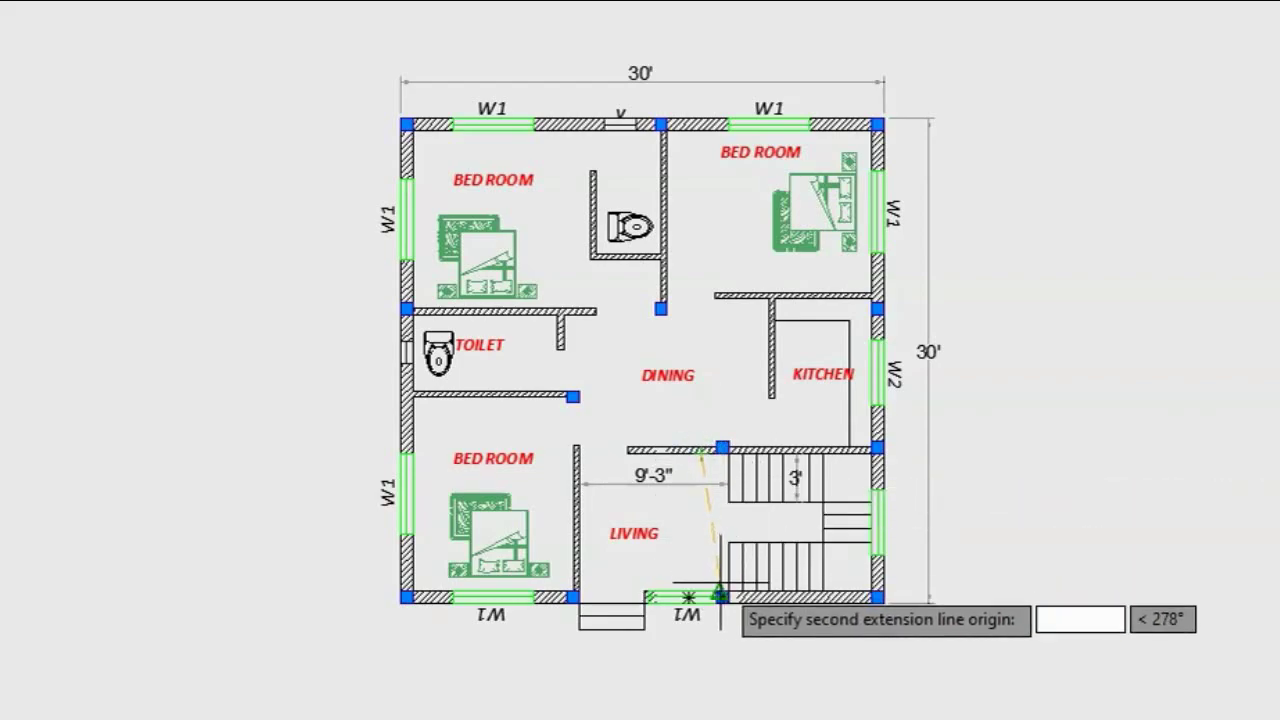
left_click(708, 596)
left_click(706, 590)
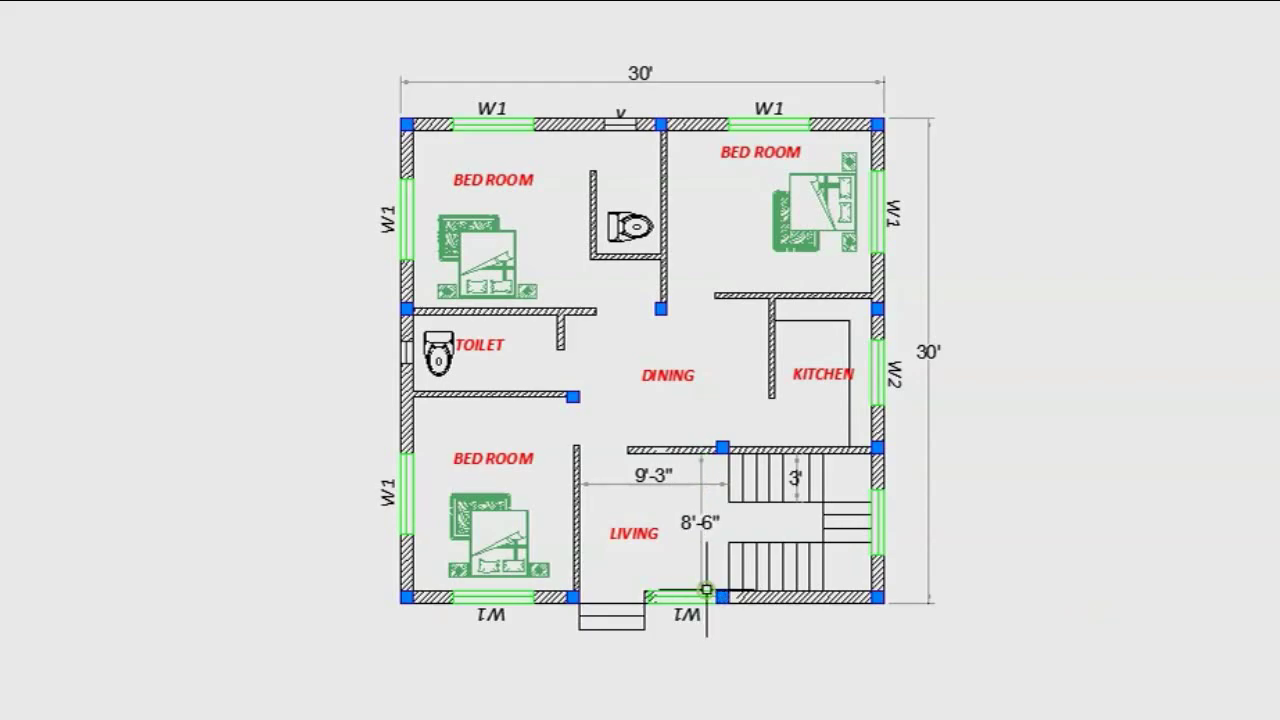
key("Return")
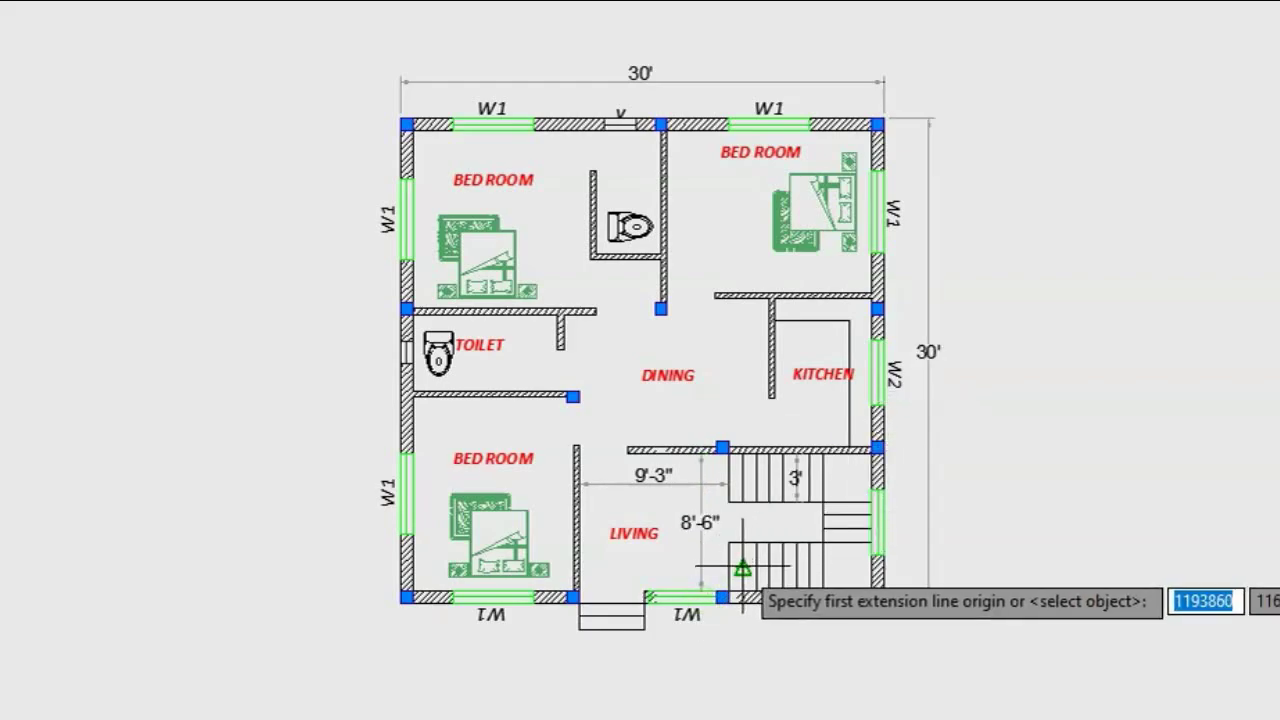
left_click(730, 568)
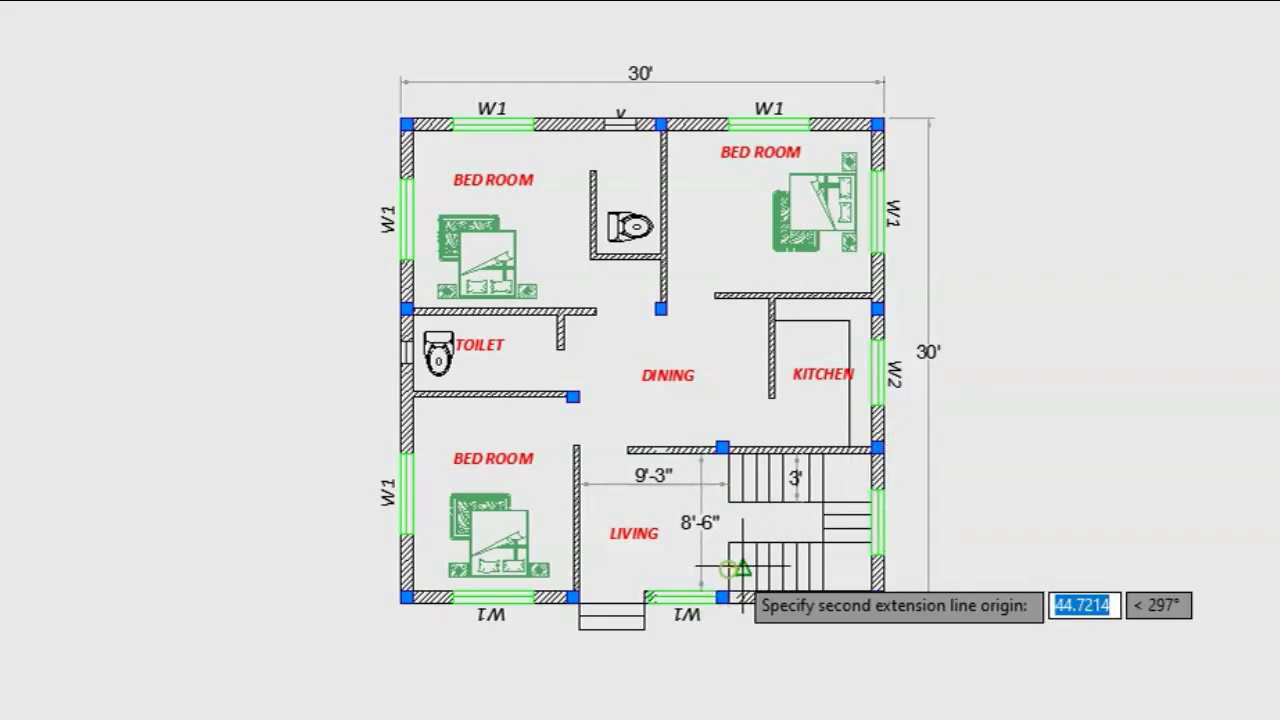
left_click(869, 567)
left_click(871, 568)
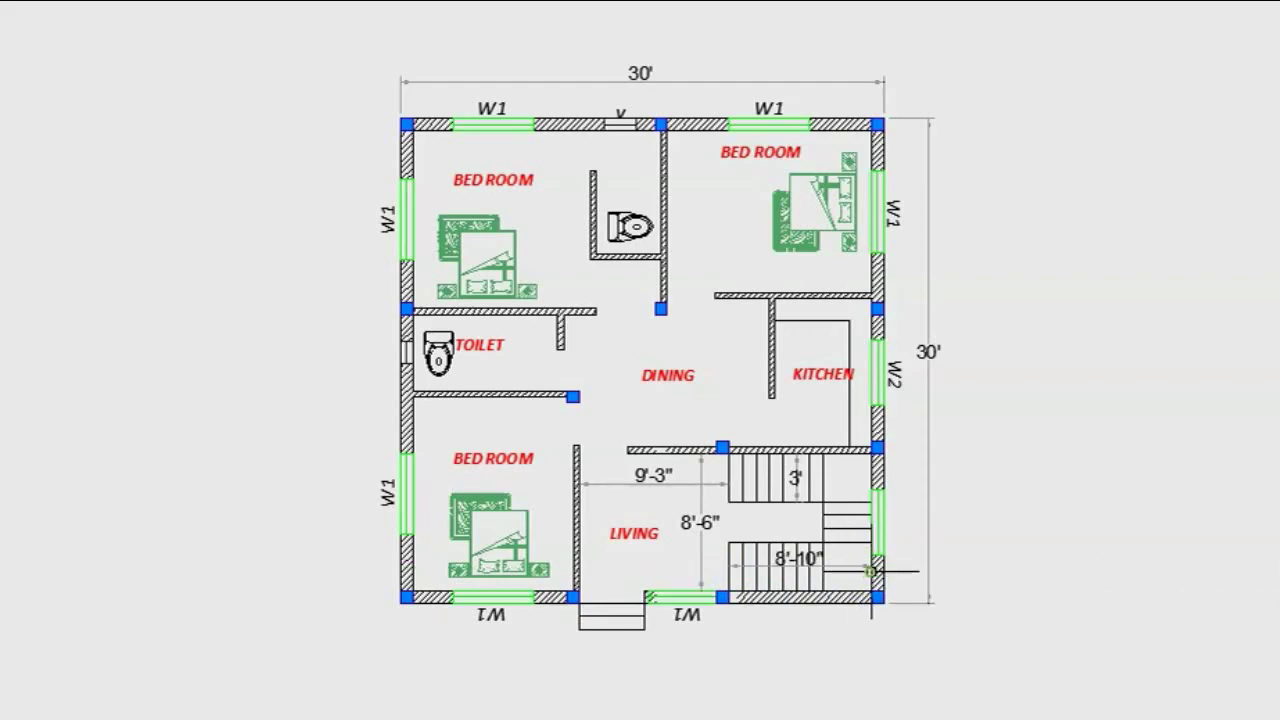
- Dimension the lower-left bedroom at 12' high and 10' wide
key("Return")
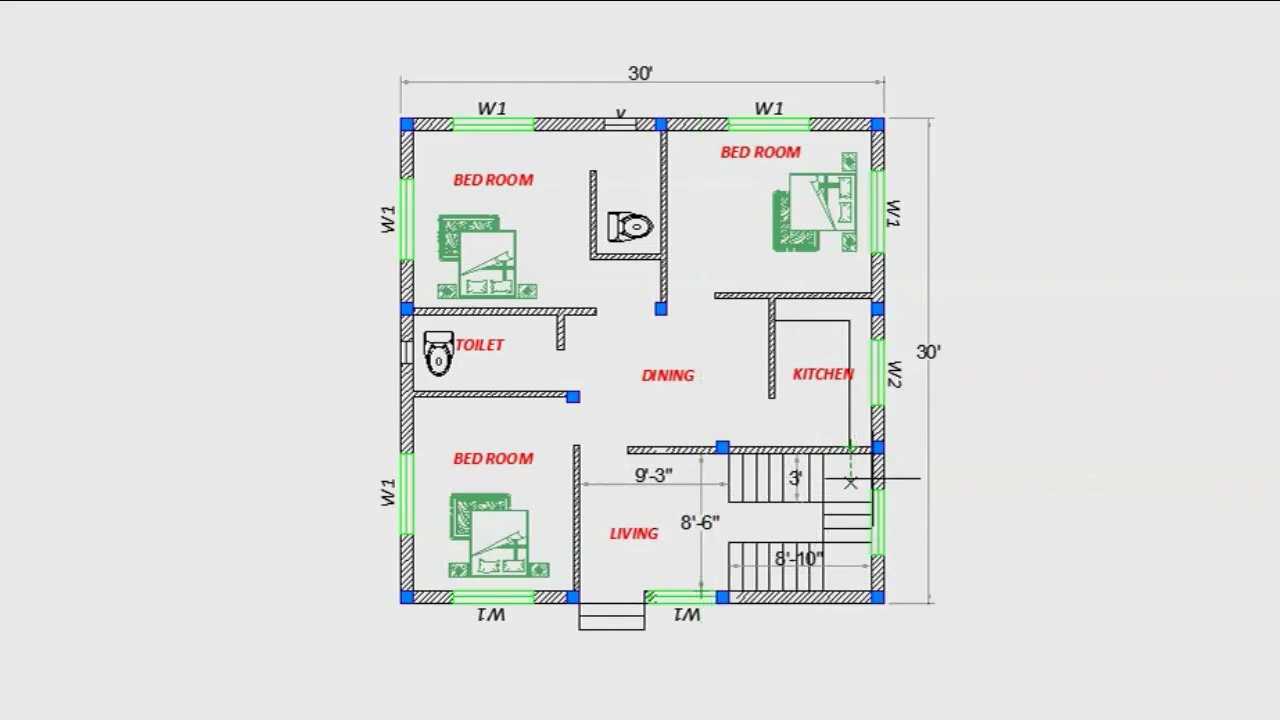
left_click(414, 397)
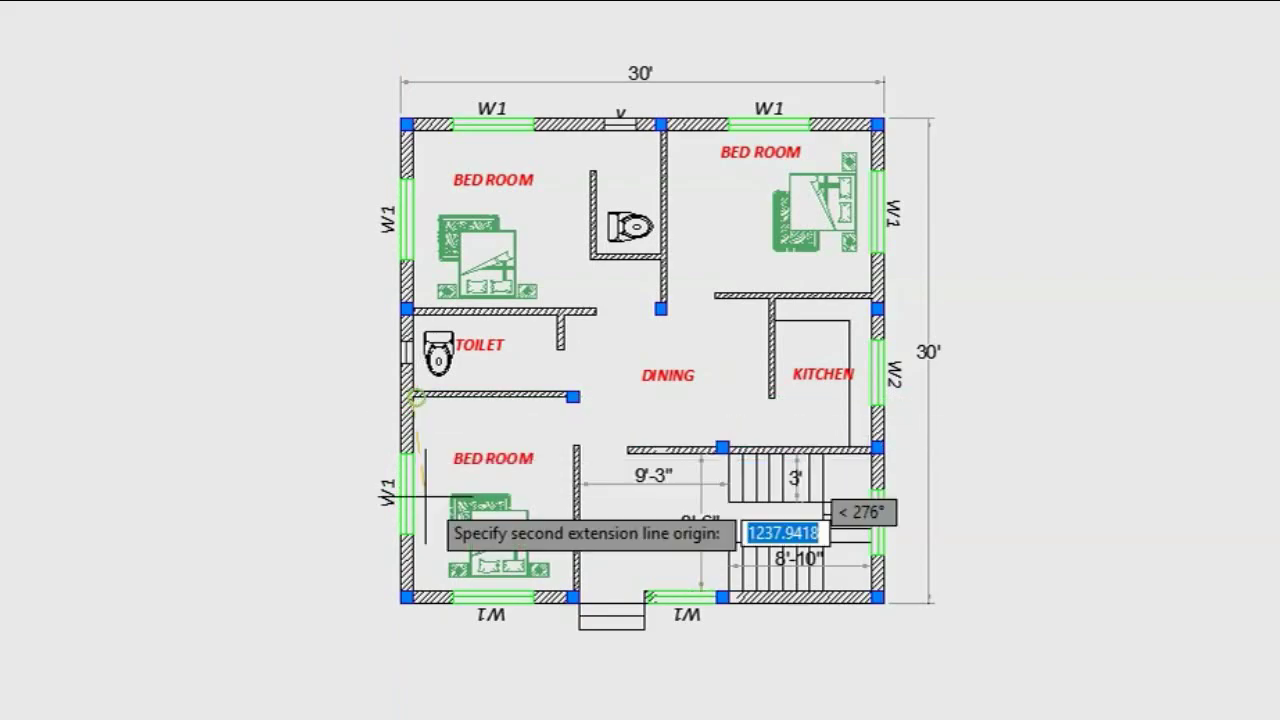
left_click(408, 596)
left_click(430, 590)
key("Return")
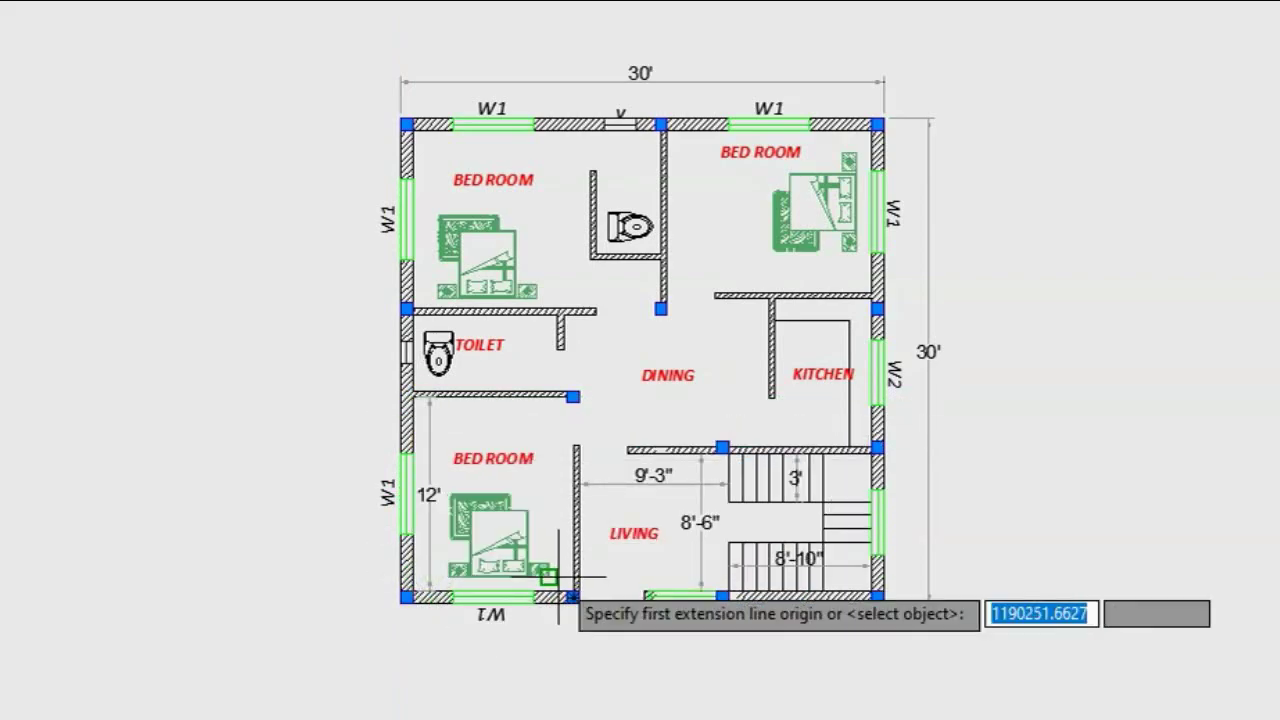
left_click(575, 574)
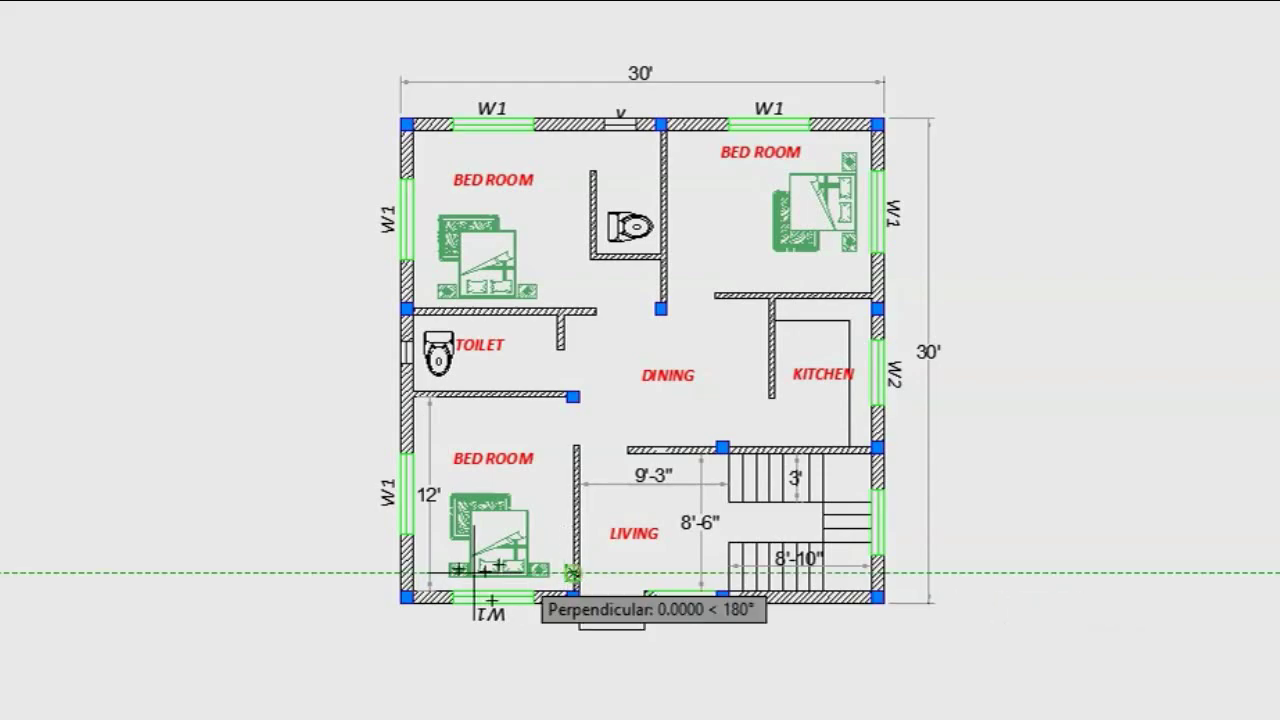
left_click(407, 573)
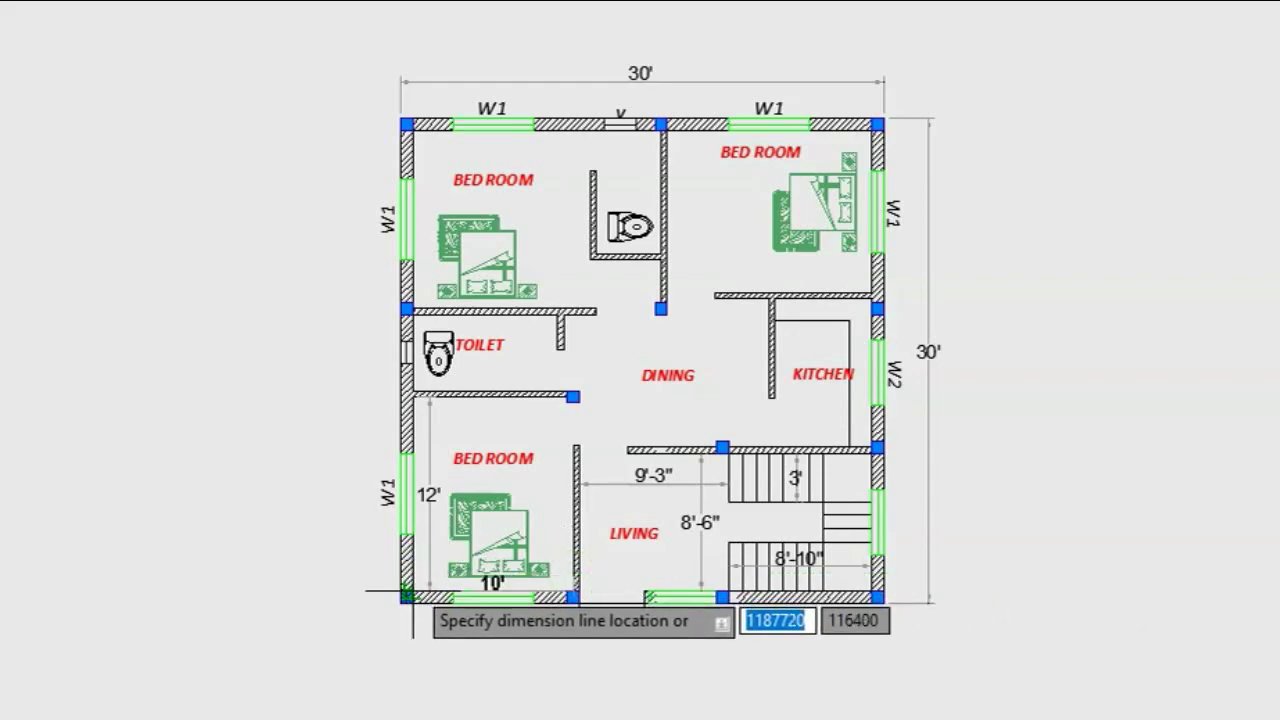
left_click(410, 584)
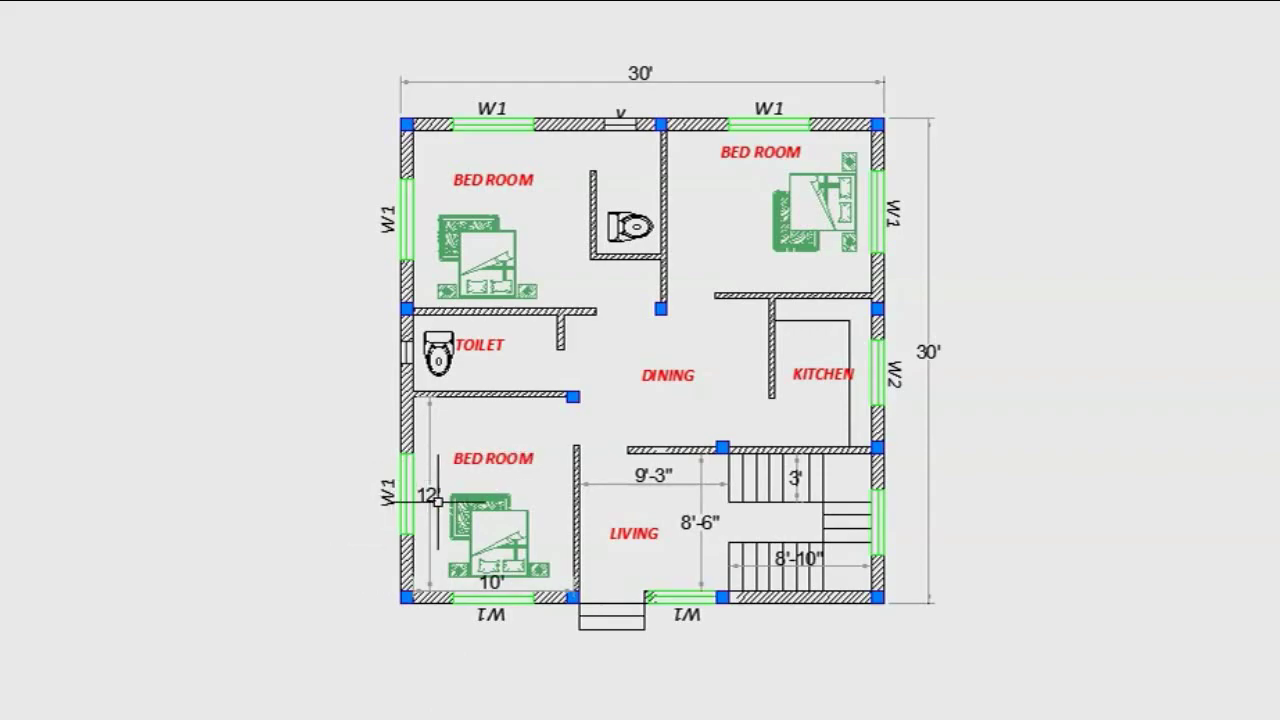
- Add a vertical 4'-8" dimension across the toilet's depth, redoing a misplaced first attempt
scroll(485, 536, "down", 2)
scroll(485, 536, "up", 2)
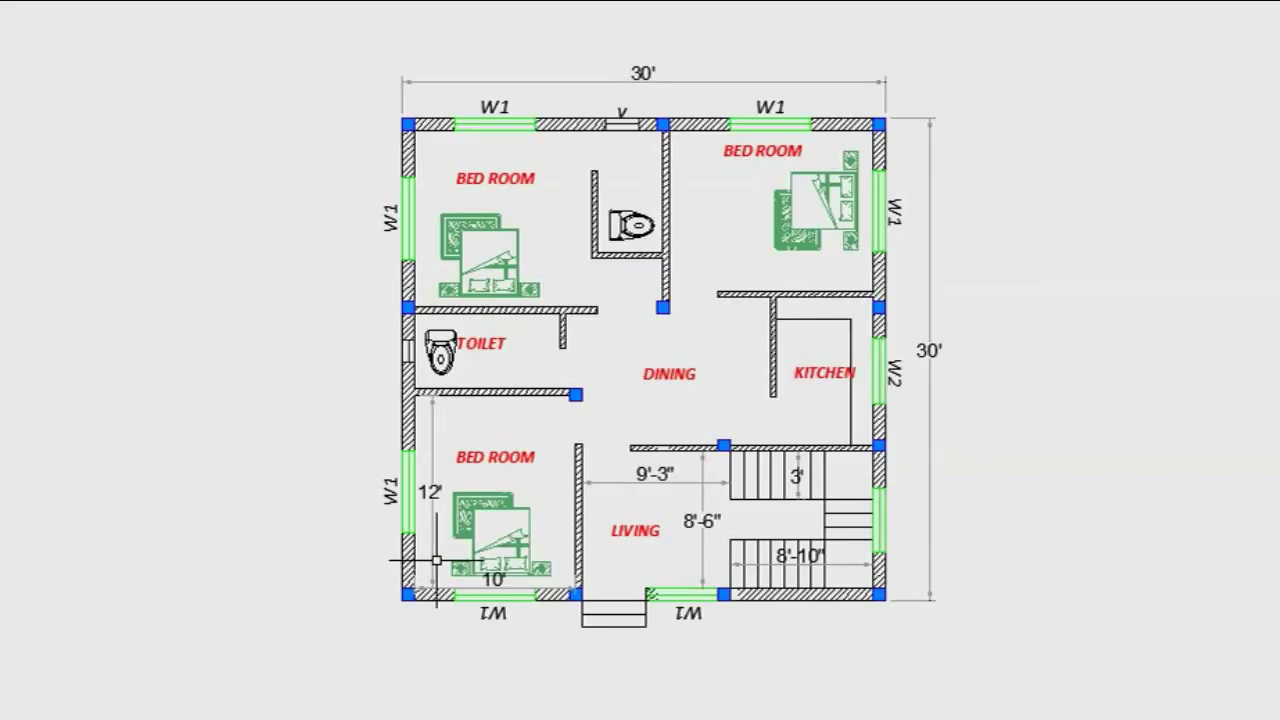
scroll(486, 528, "down", 2)
scroll(553, 537, "up", 2)
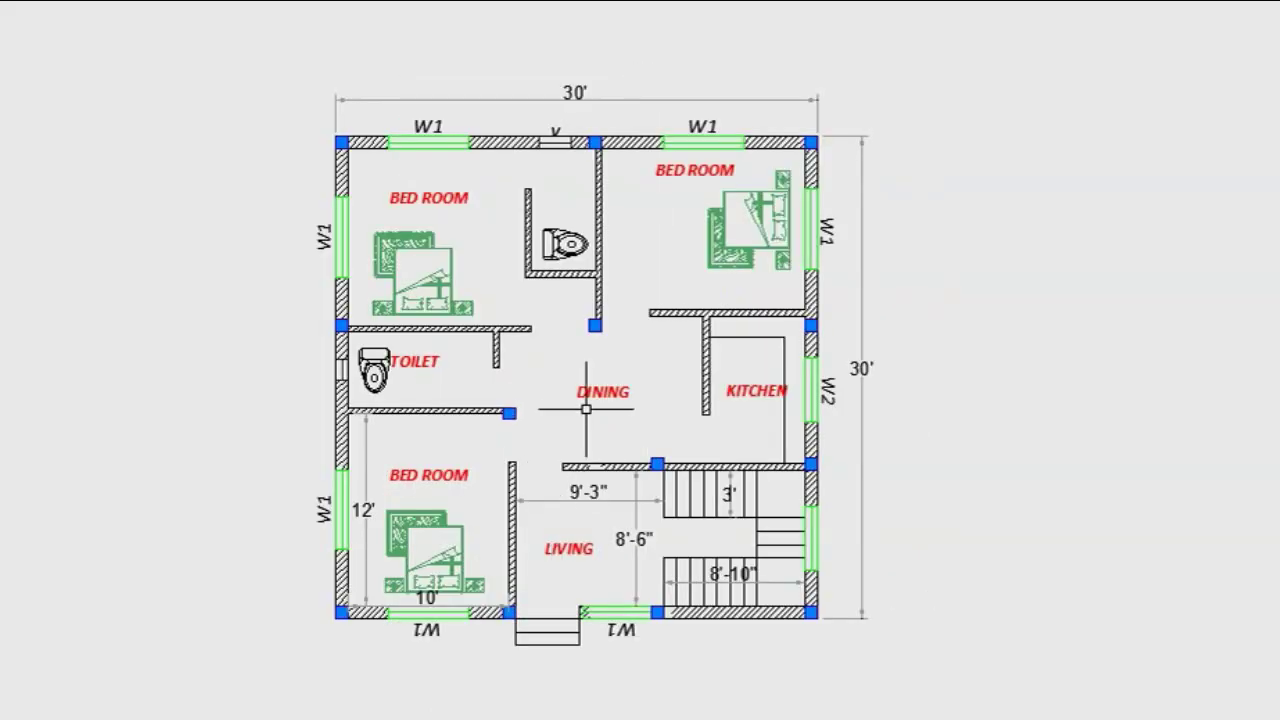
middle_click_drag(586, 409, 579, 435)
scroll(443, 395, "up", 2)
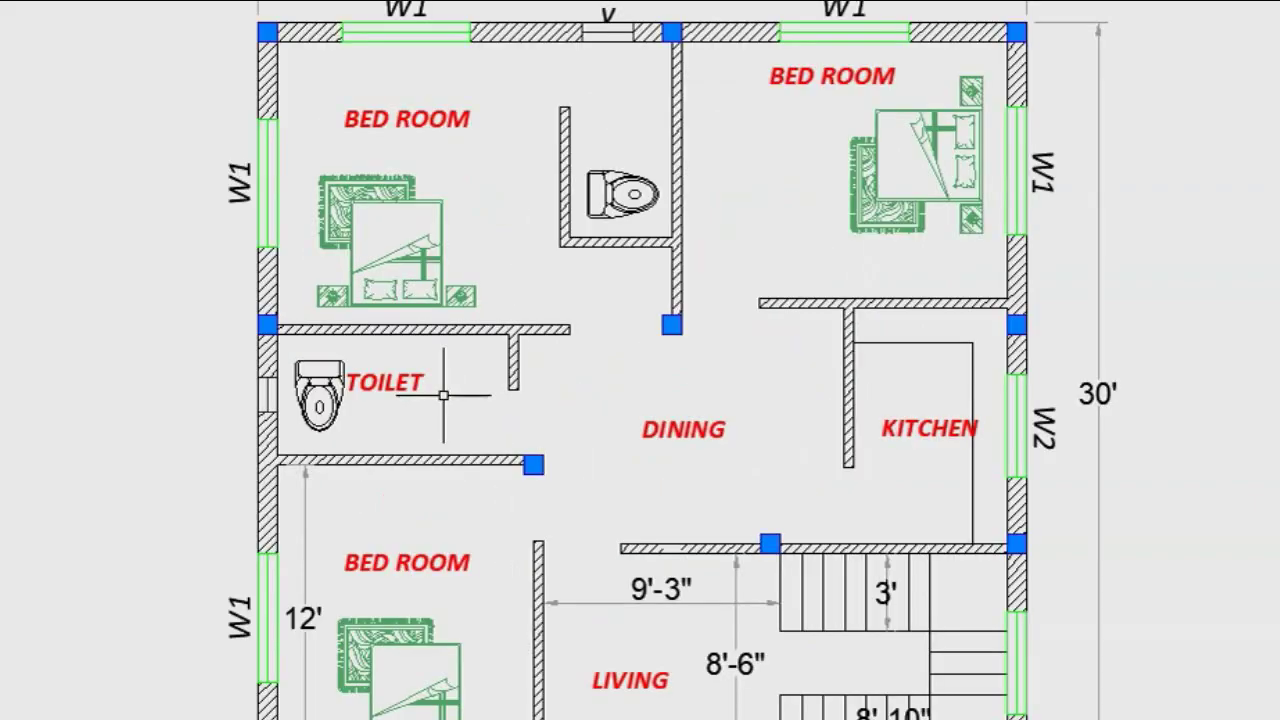
left_click(473, 338)
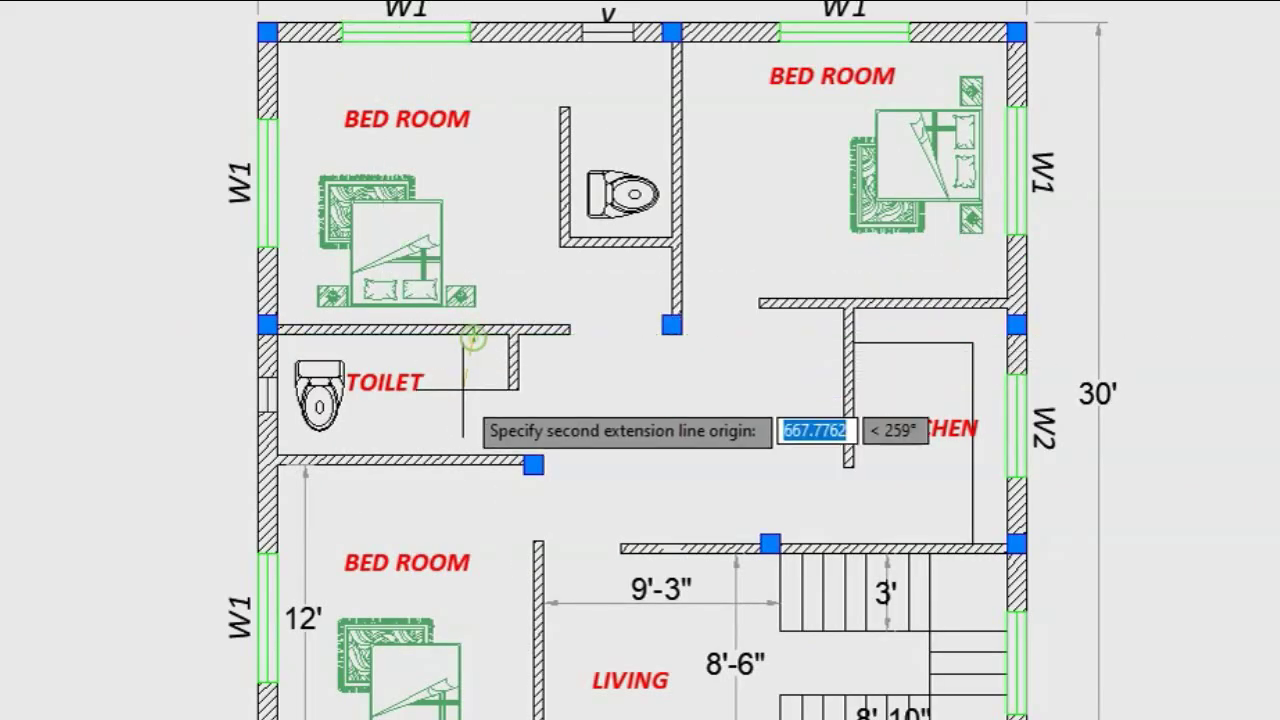
left_click(452, 457)
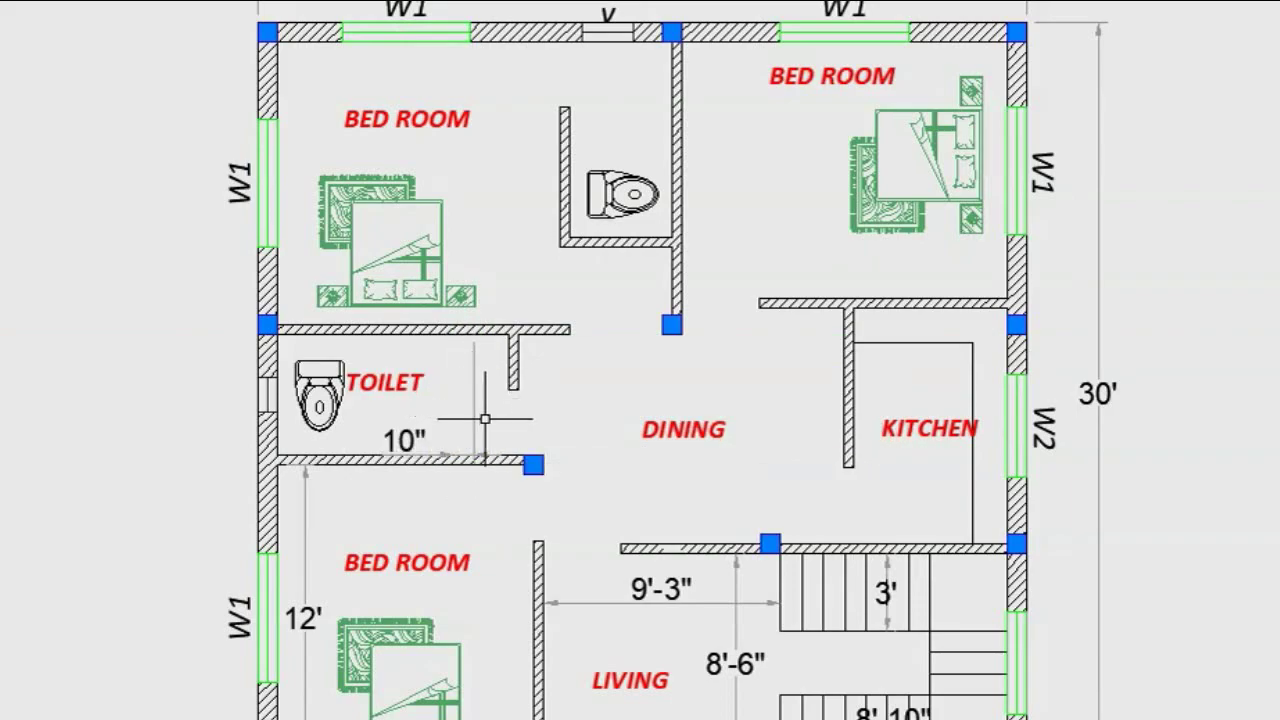
key("Escape")
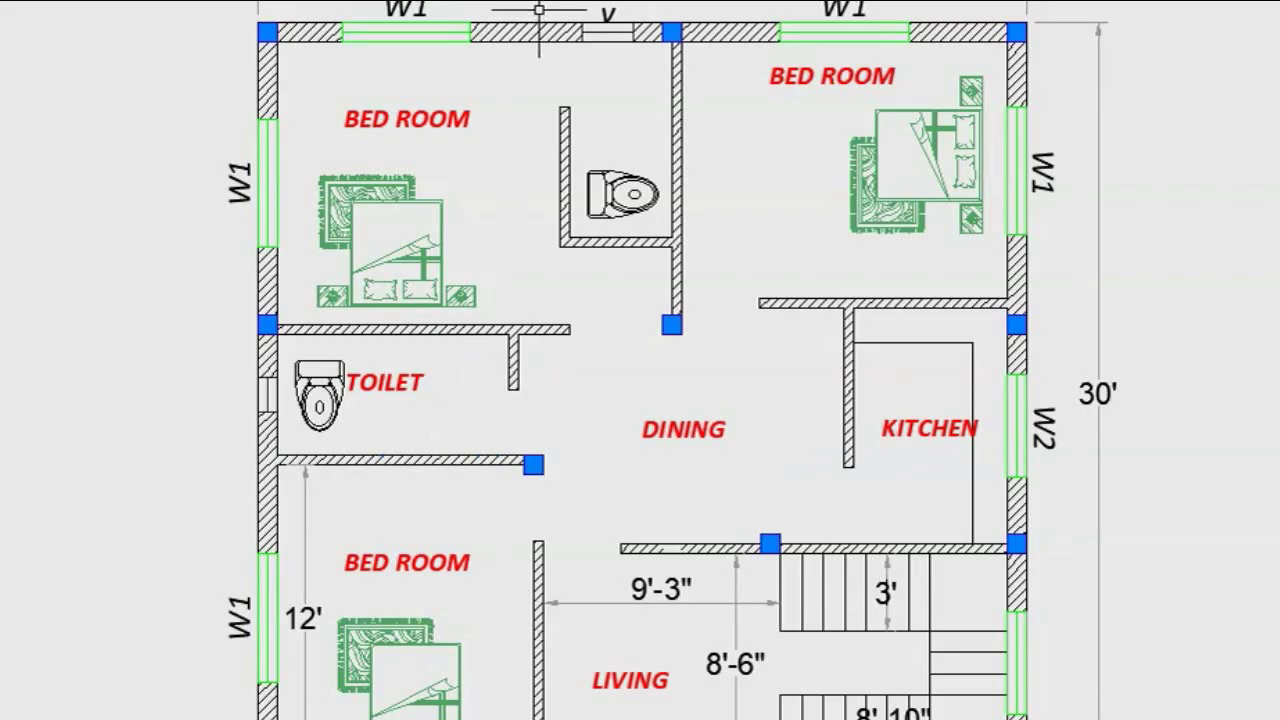
key("Return")
left_click(484, 330)
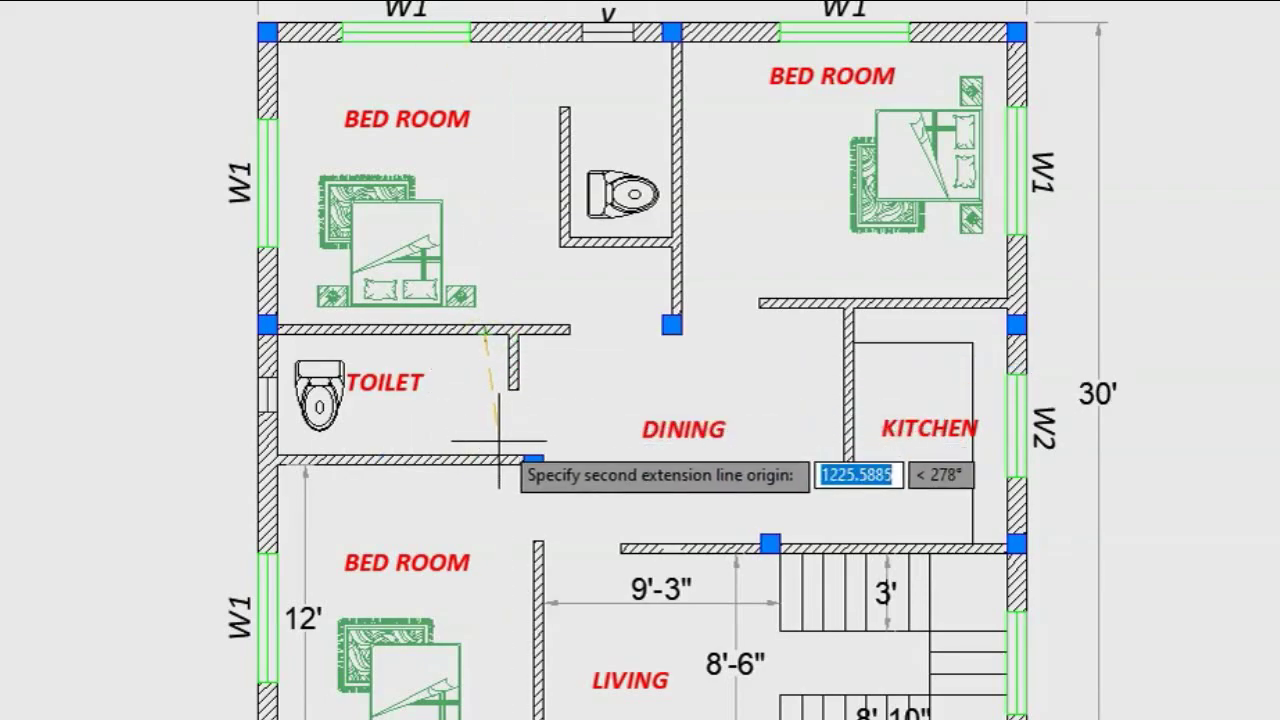
left_click(484, 458)
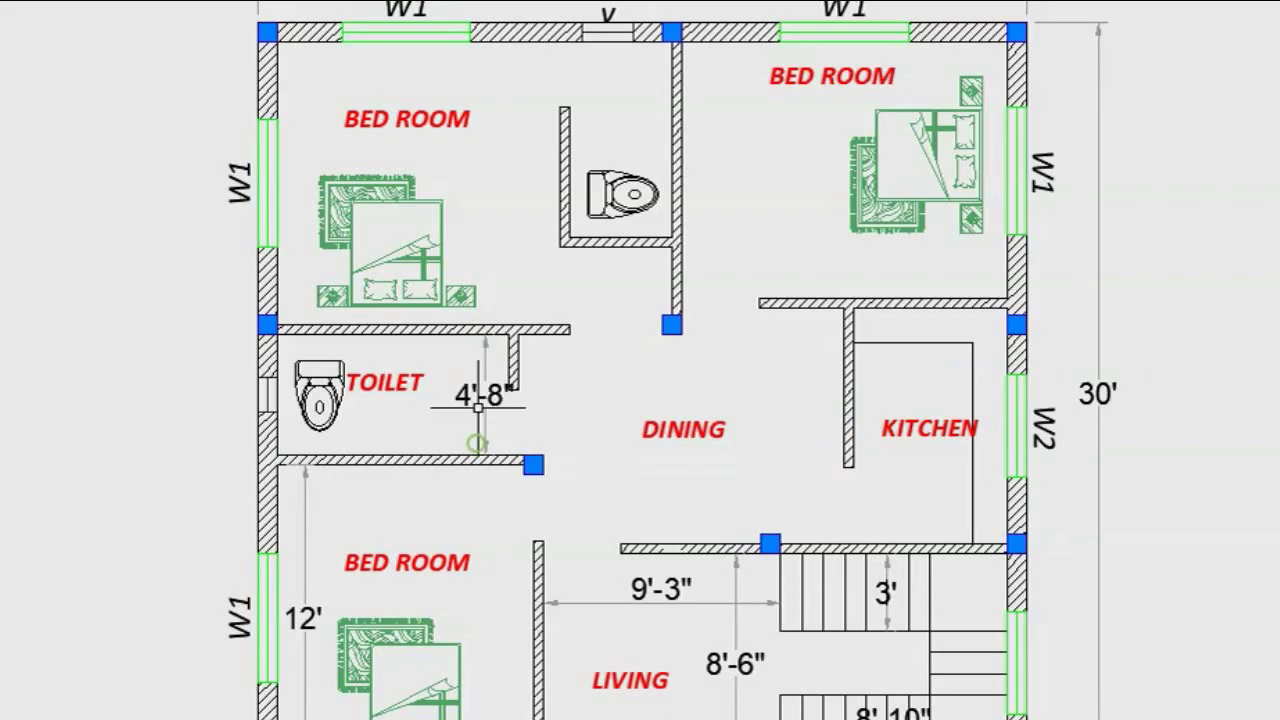
left_click(478, 408)
- Add a horizontal 9' dimension across the toilet's width
key("Return")
left_click(500, 356)
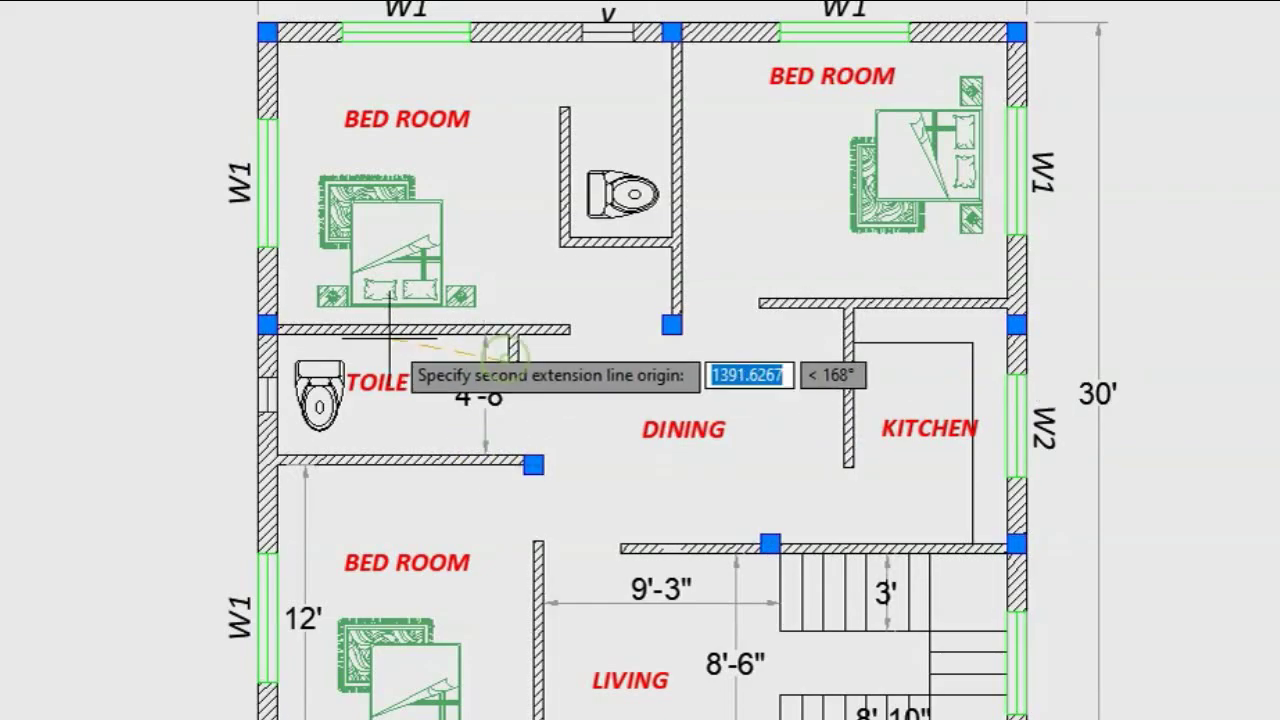
left_click(274, 360)
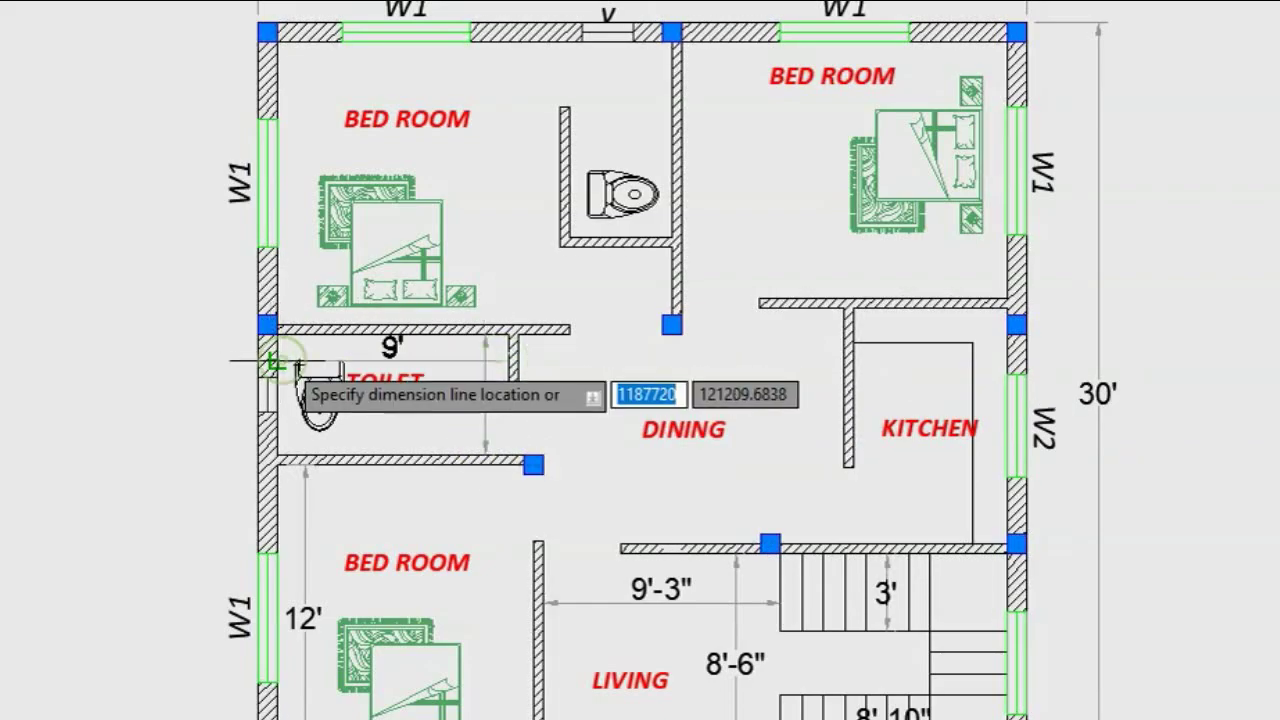
left_click(272, 361)
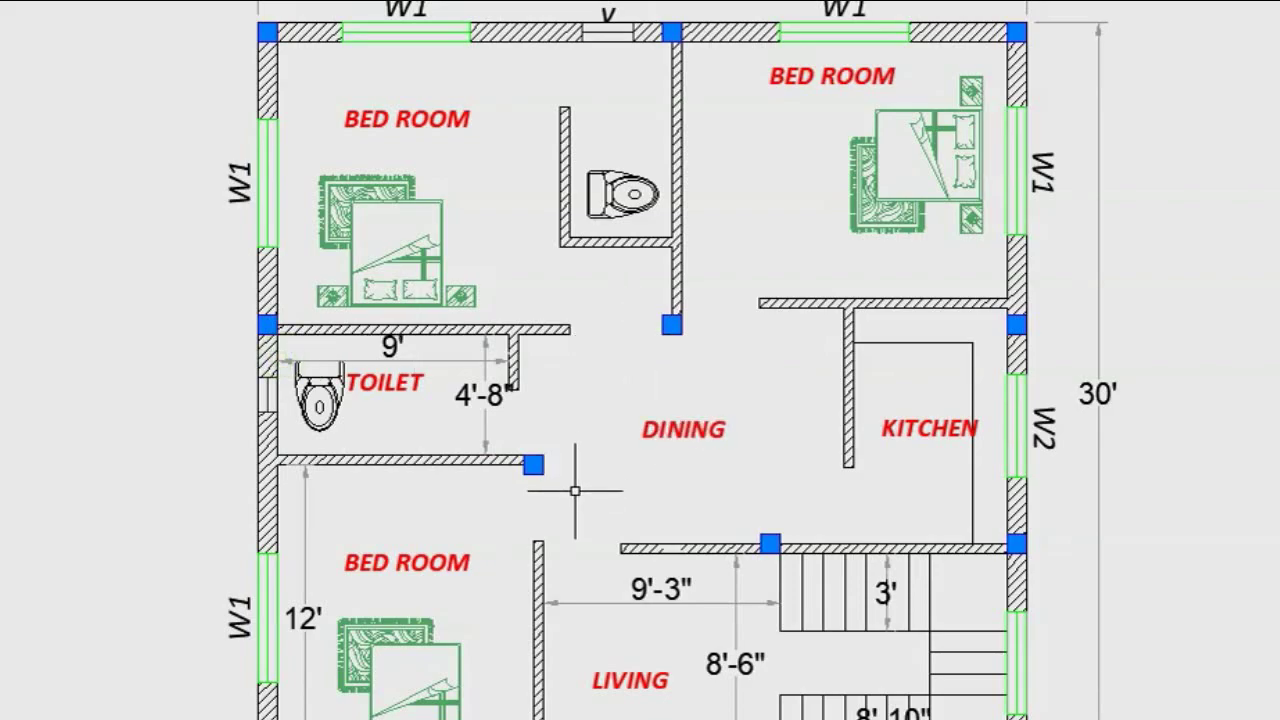
- Dimension the top-left bedroom at 11' high and 11' wide
scroll(575, 478, "down", 2)
mouse_move(563, 449)
middle_mouse_down()
mouse_move(623, 423)
mouse_move(623, 396)
middle_mouse_up()
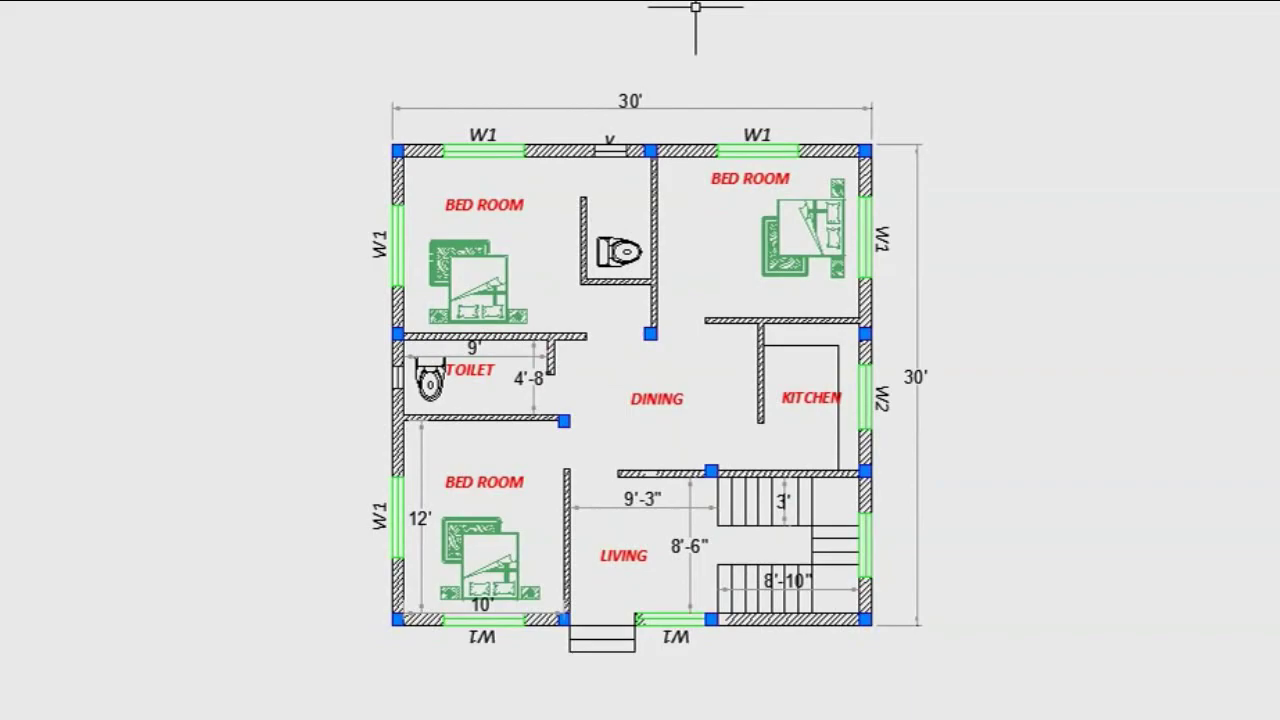
key("Return")
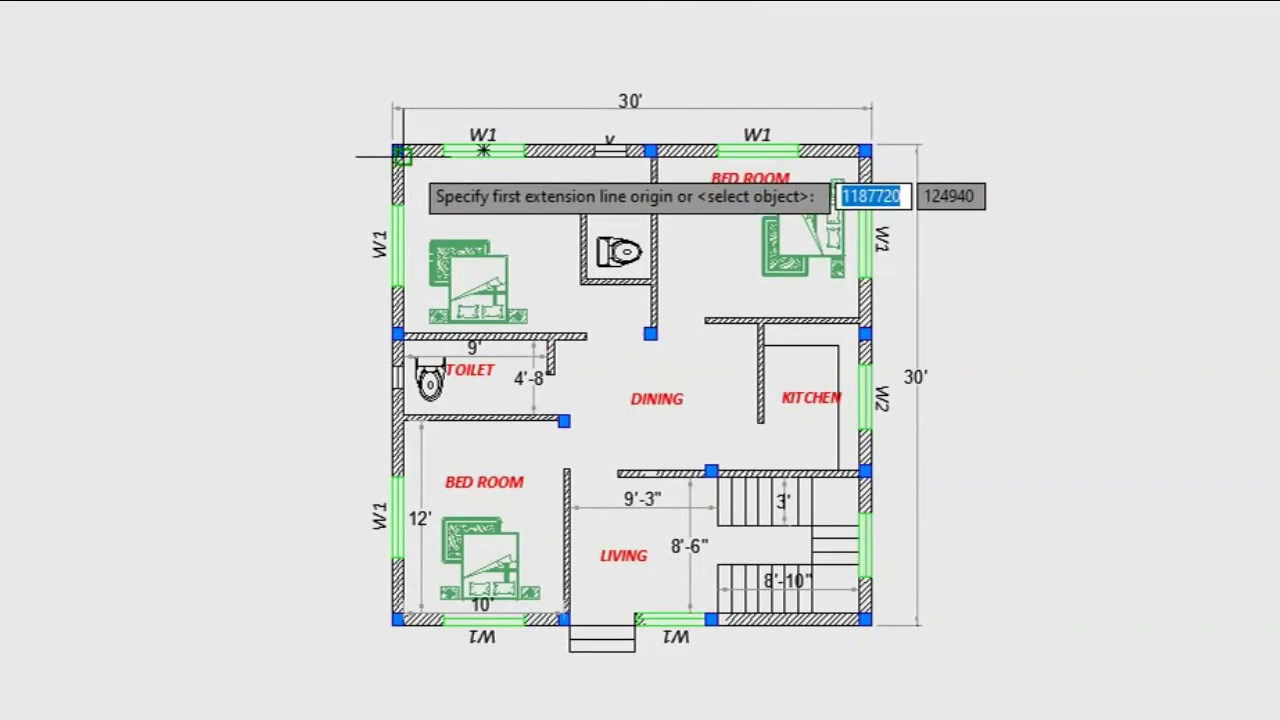
left_click(403, 156)
left_click(400, 333)
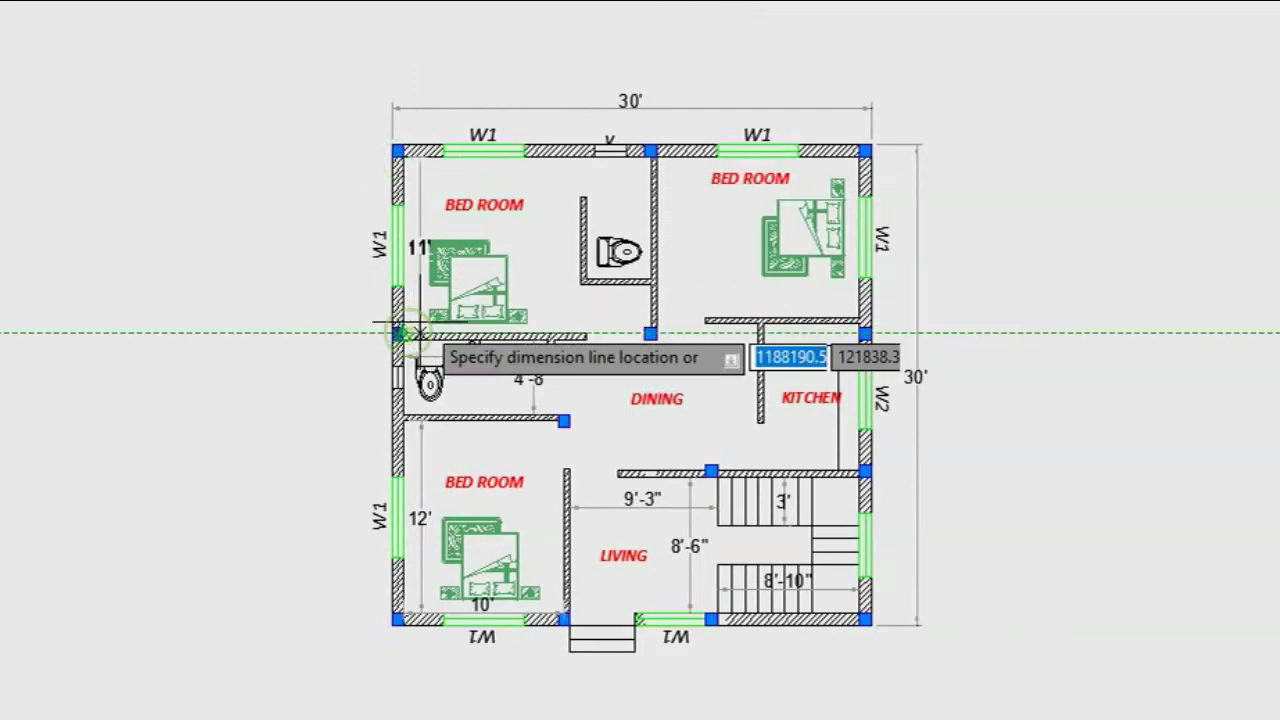
left_click(421, 320)
key("Return")
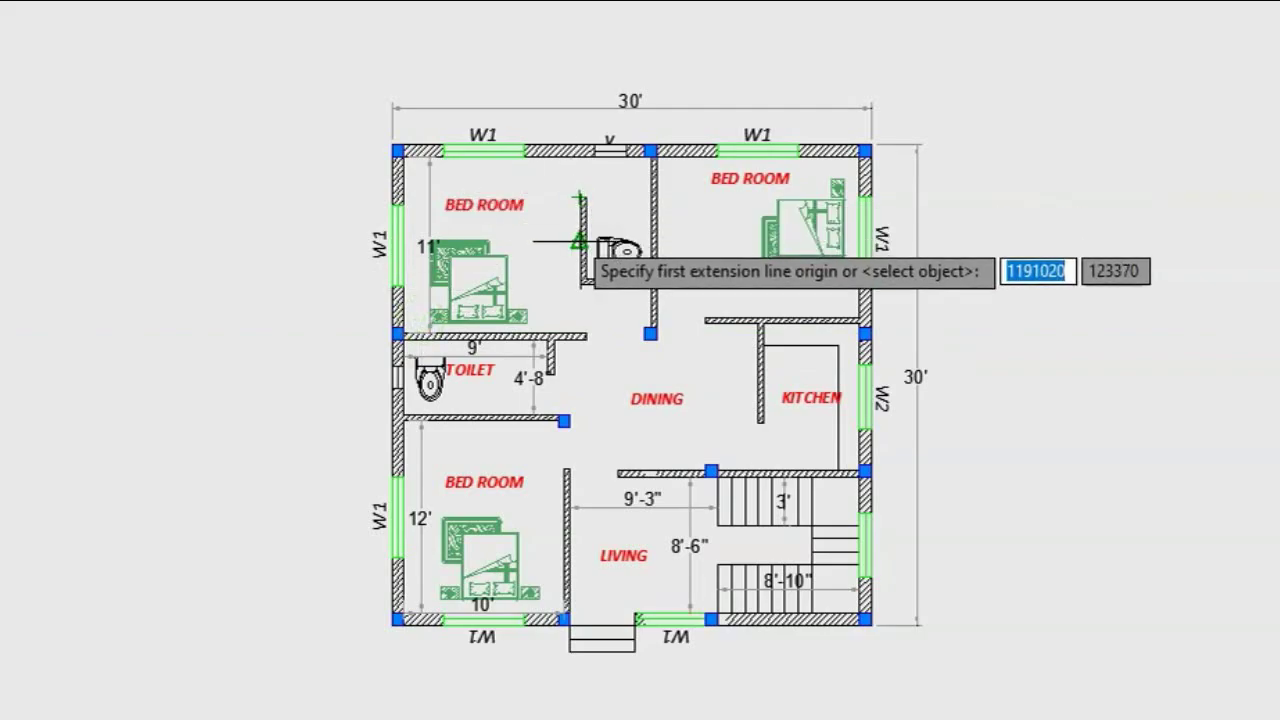
left_click(580, 241)
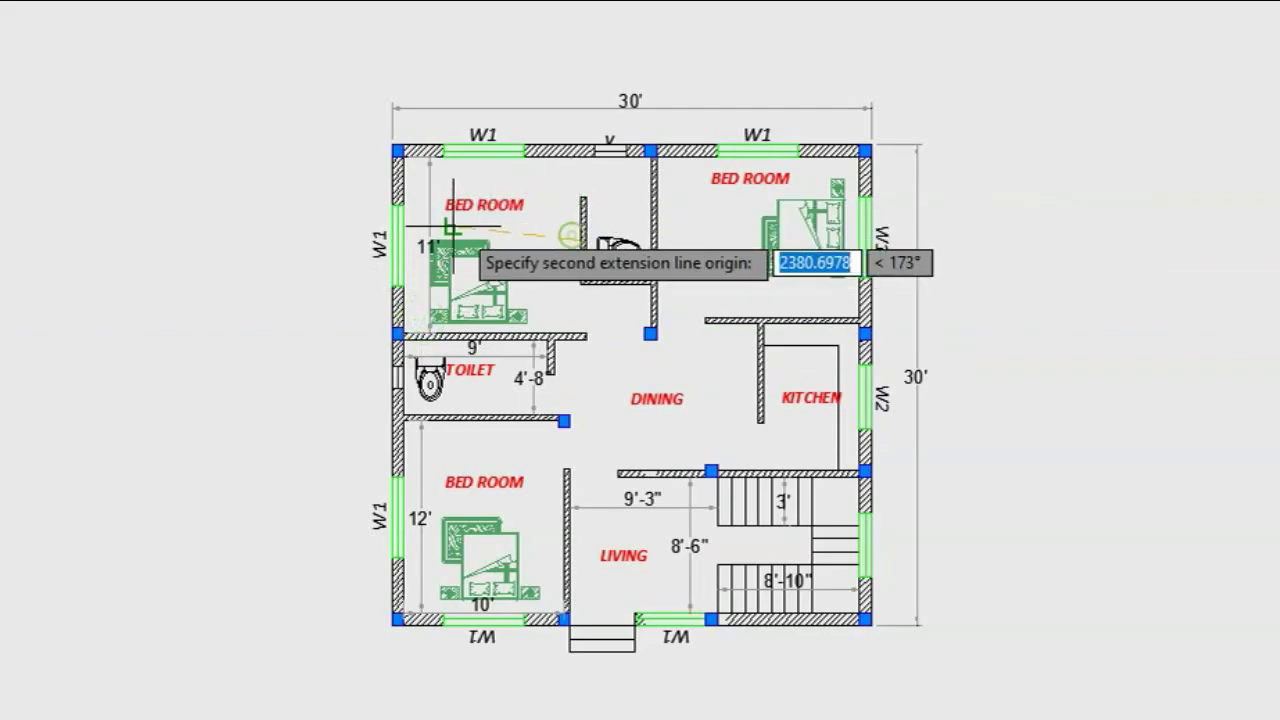
left_click(397, 241)
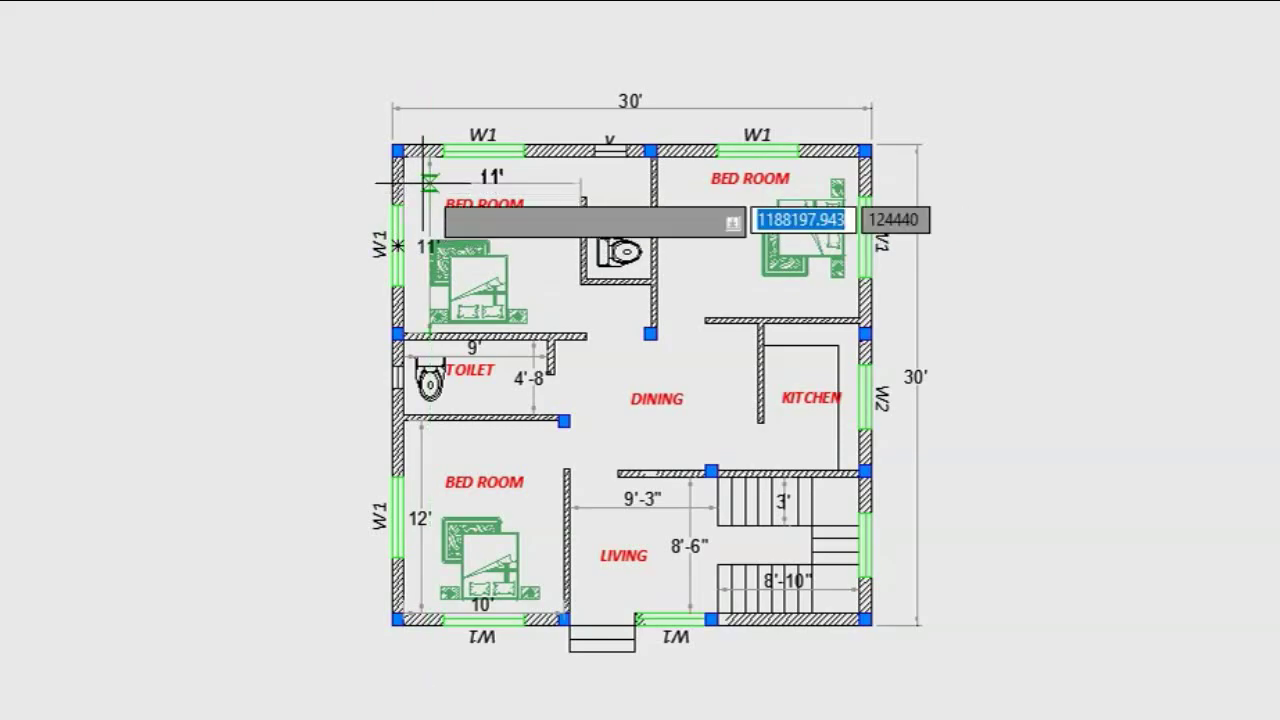
left_click(425, 183)
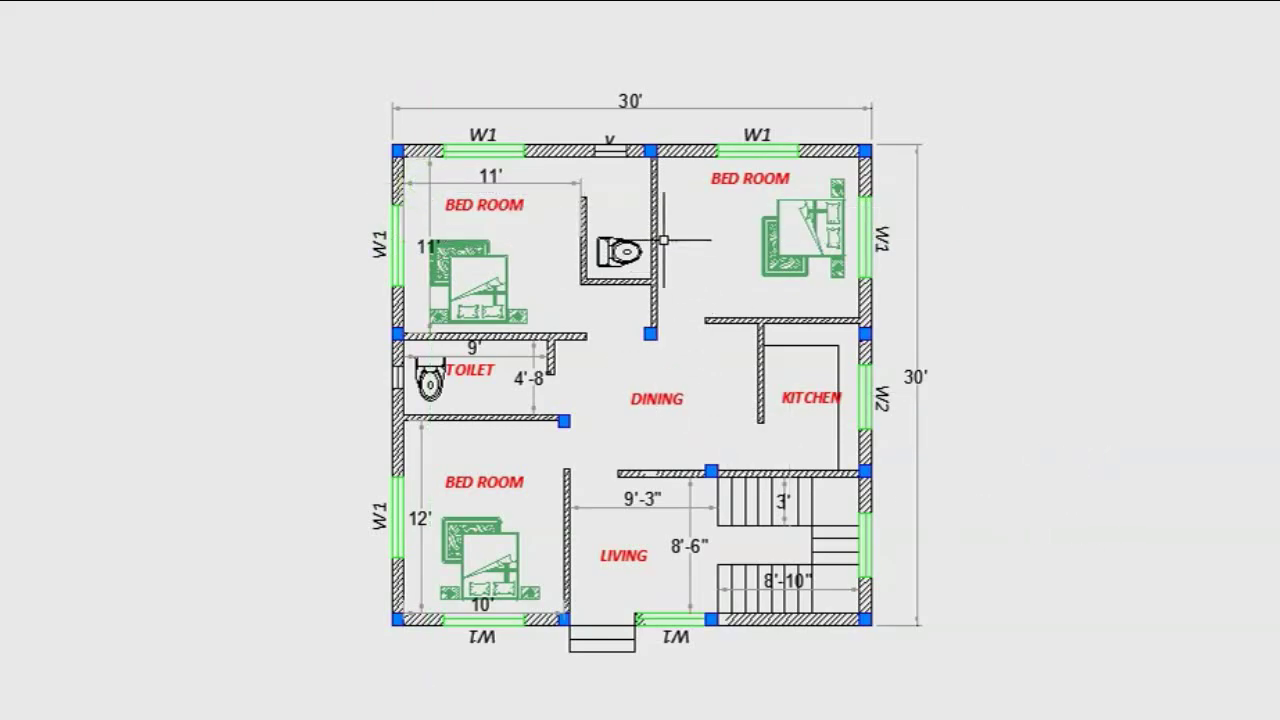
- Dimension the small toilet with a 7'-7" length and a 4'-7" width
key("Return")
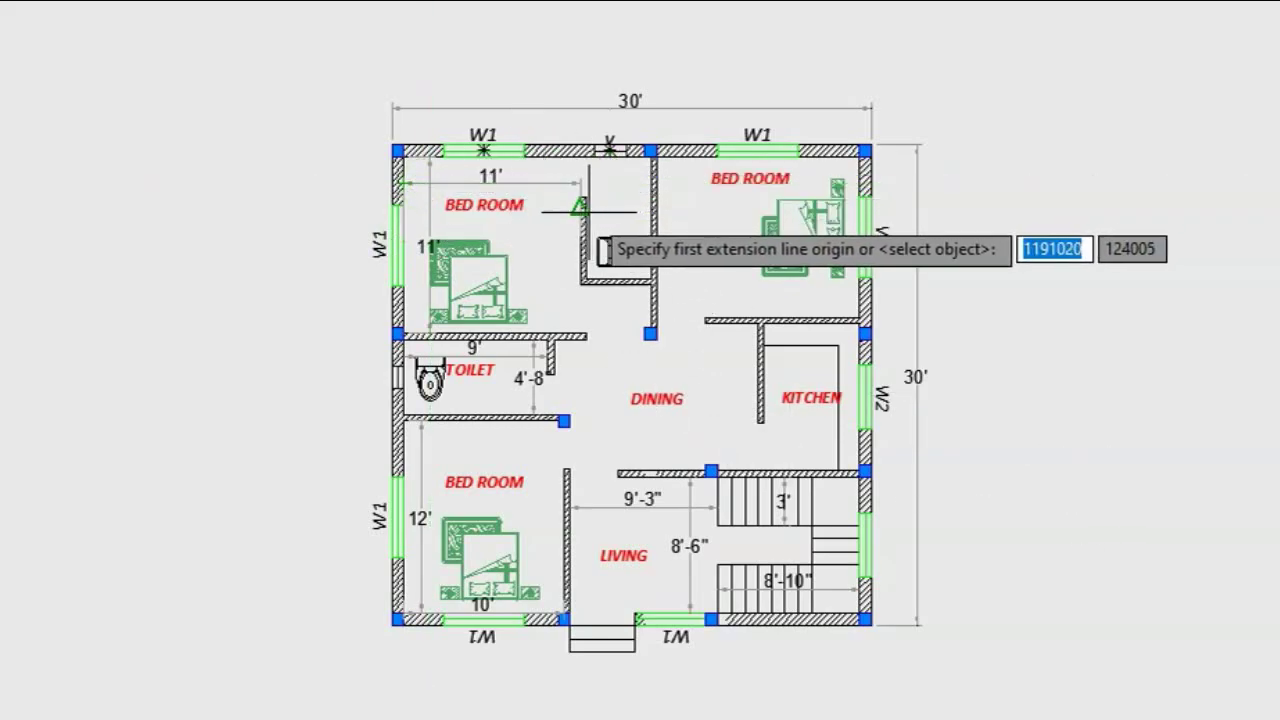
left_click(626, 157)
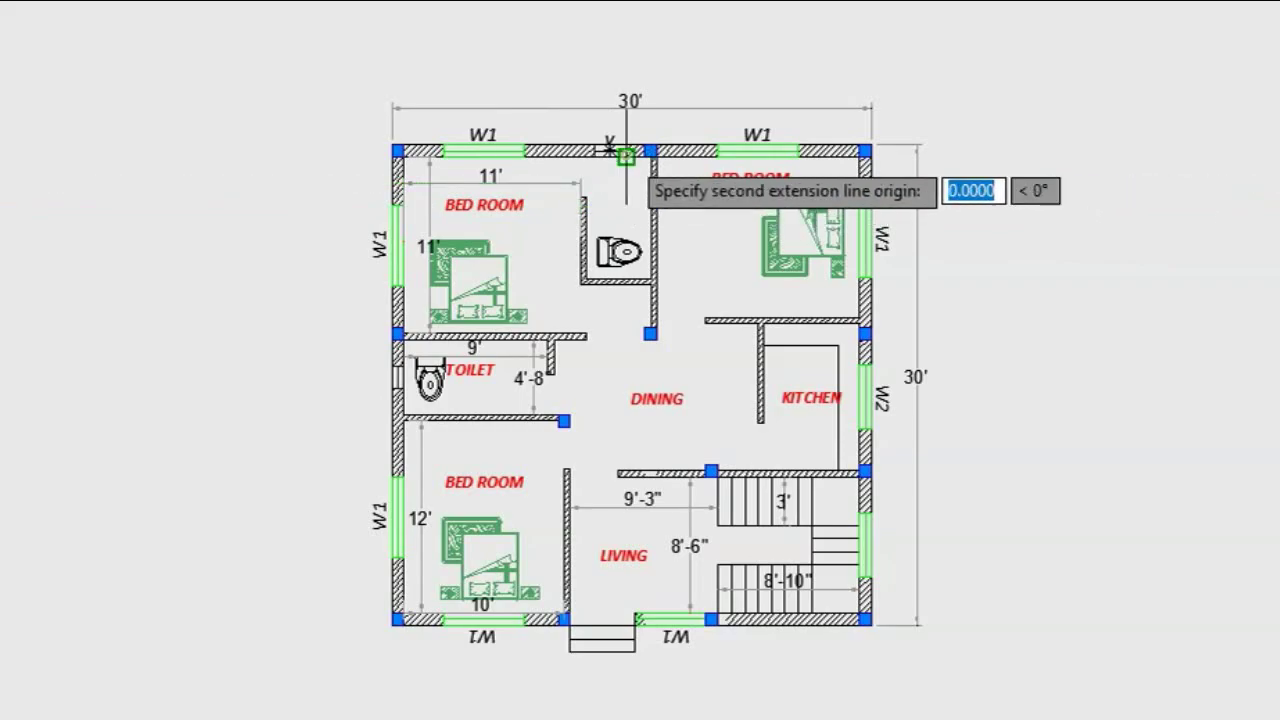
left_click(630, 280)
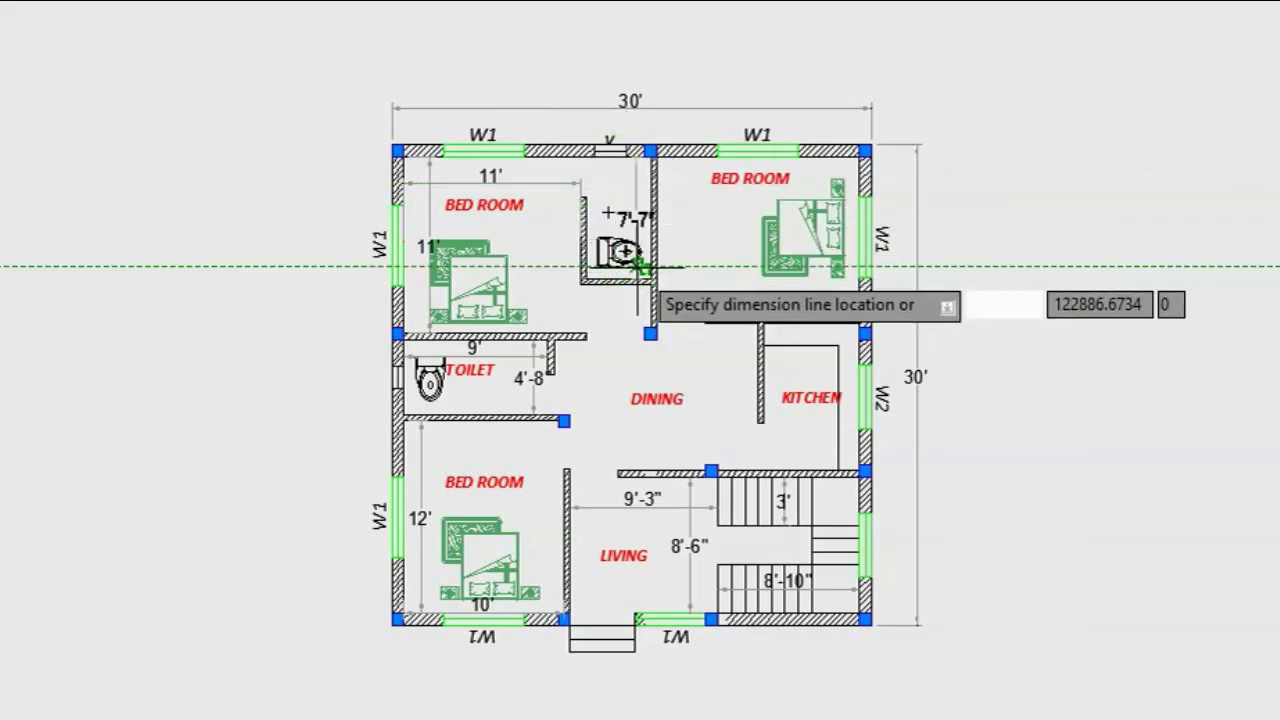
left_click(637, 266)
key("Return")
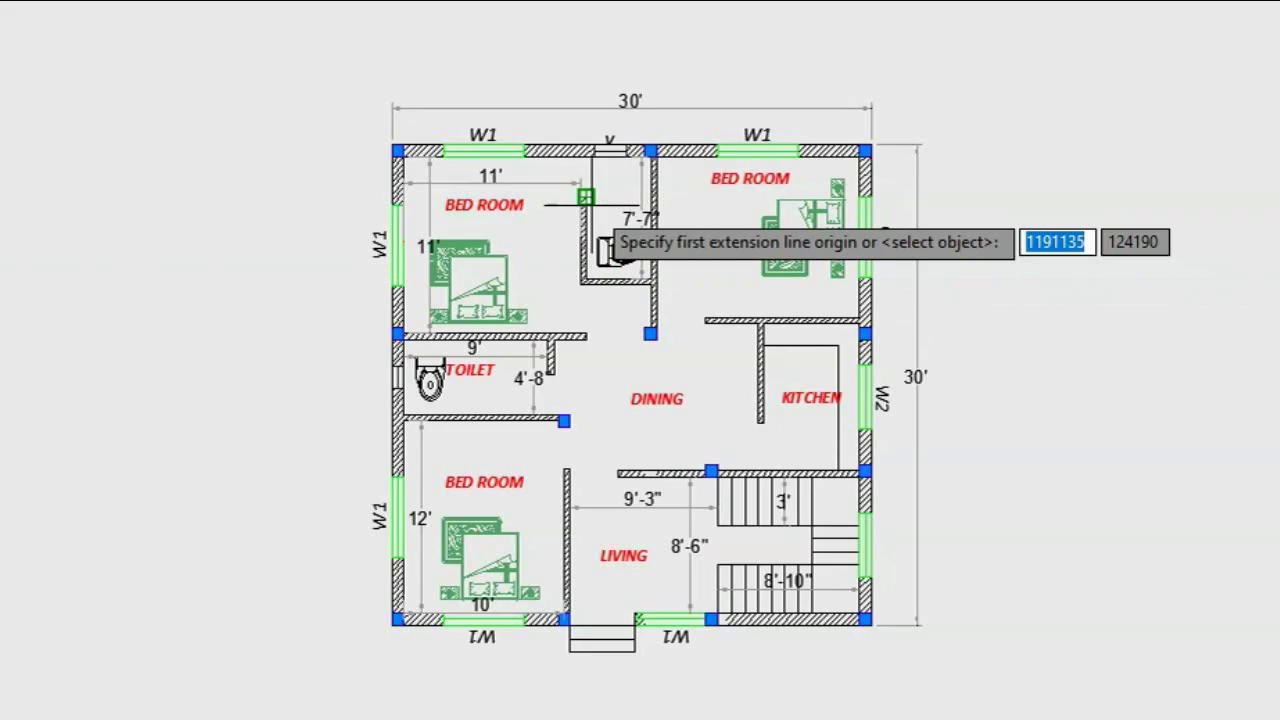
left_click(586, 197)
left_click(652, 196)
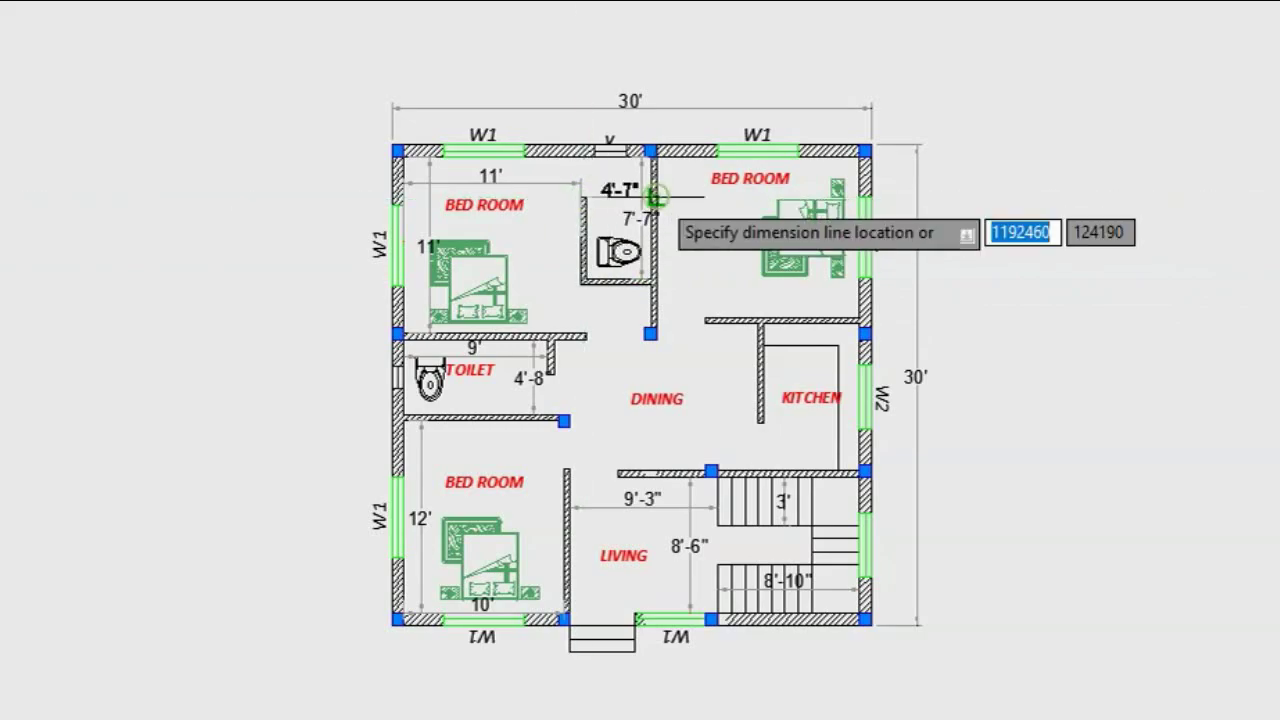
left_click(652, 197)
- Stretch the toilet width dimension's end to the wall corner, making it 4'-5"
left_click(621, 198)
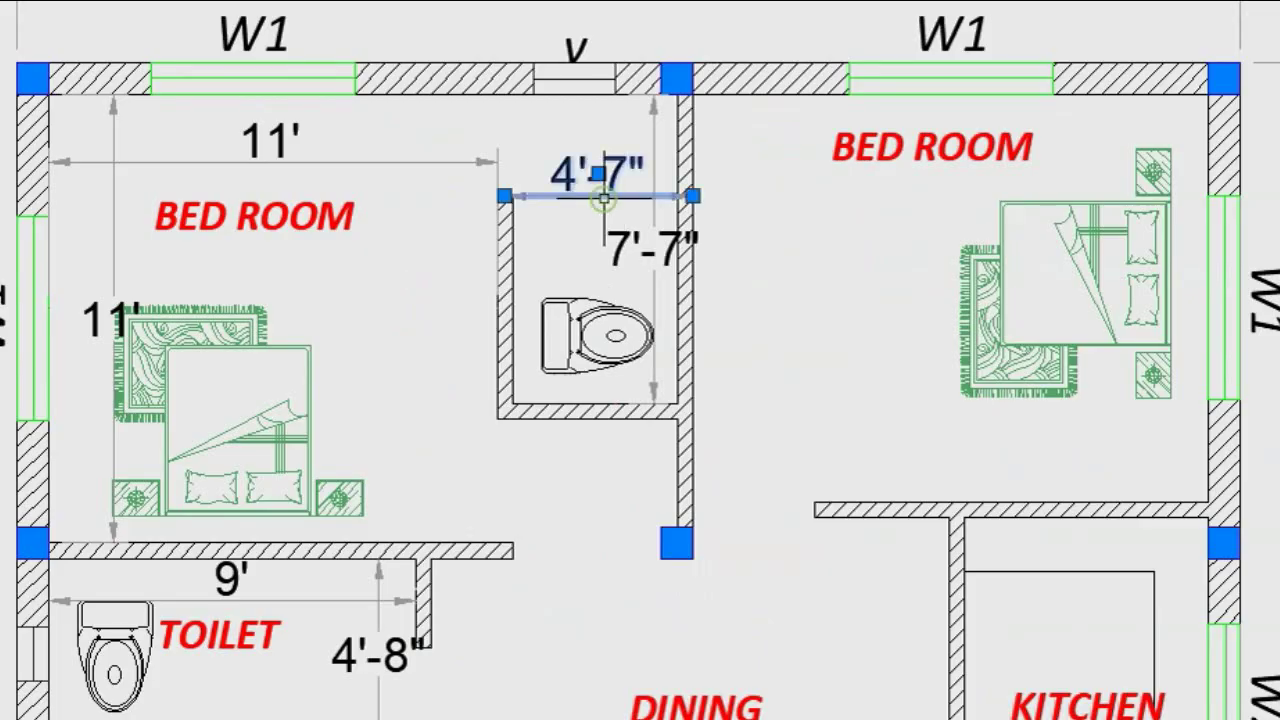
scroll(527, 197, "up", 3)
left_click(511, 204)
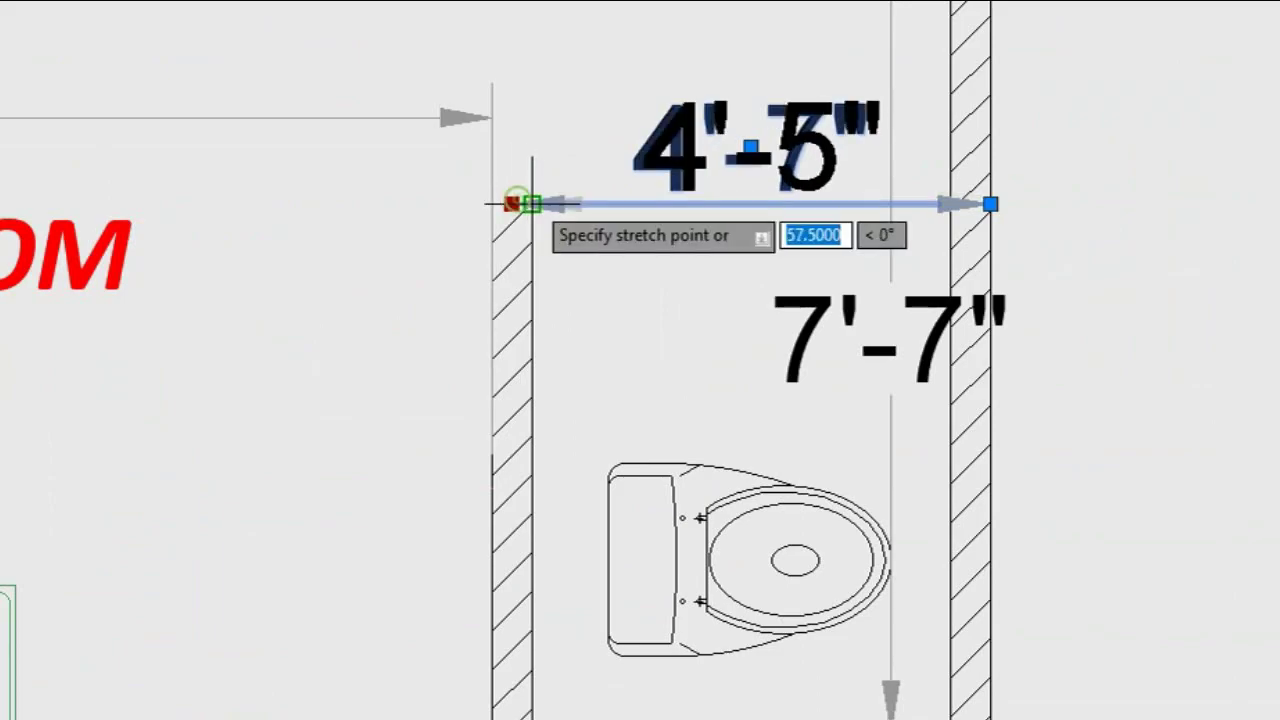
left_click(531, 203)
key("Escape")
scroll(712, 203, "down", 2)
scroll(730, 210, "down", 3)
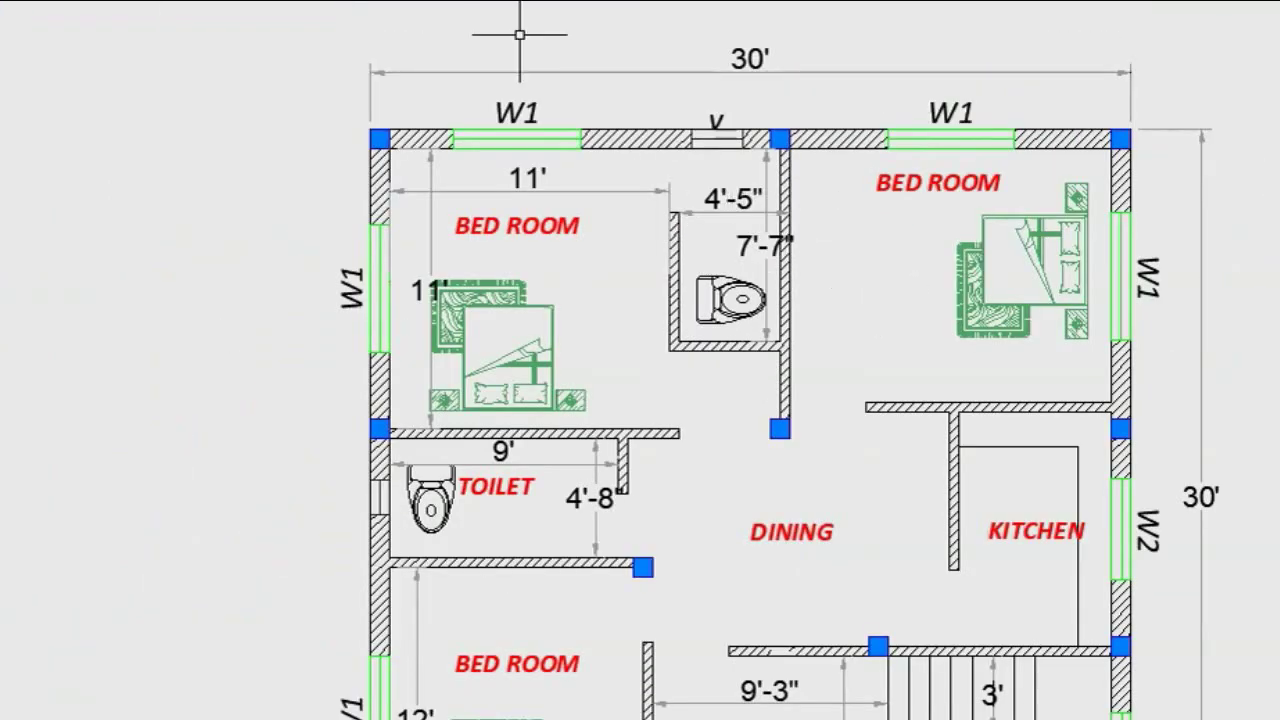
type("dli")
key("Return")
- Dimension the upper-right bedroom at 12'-8" wide and 10' deep
scroll(780, 330, "down", 2)
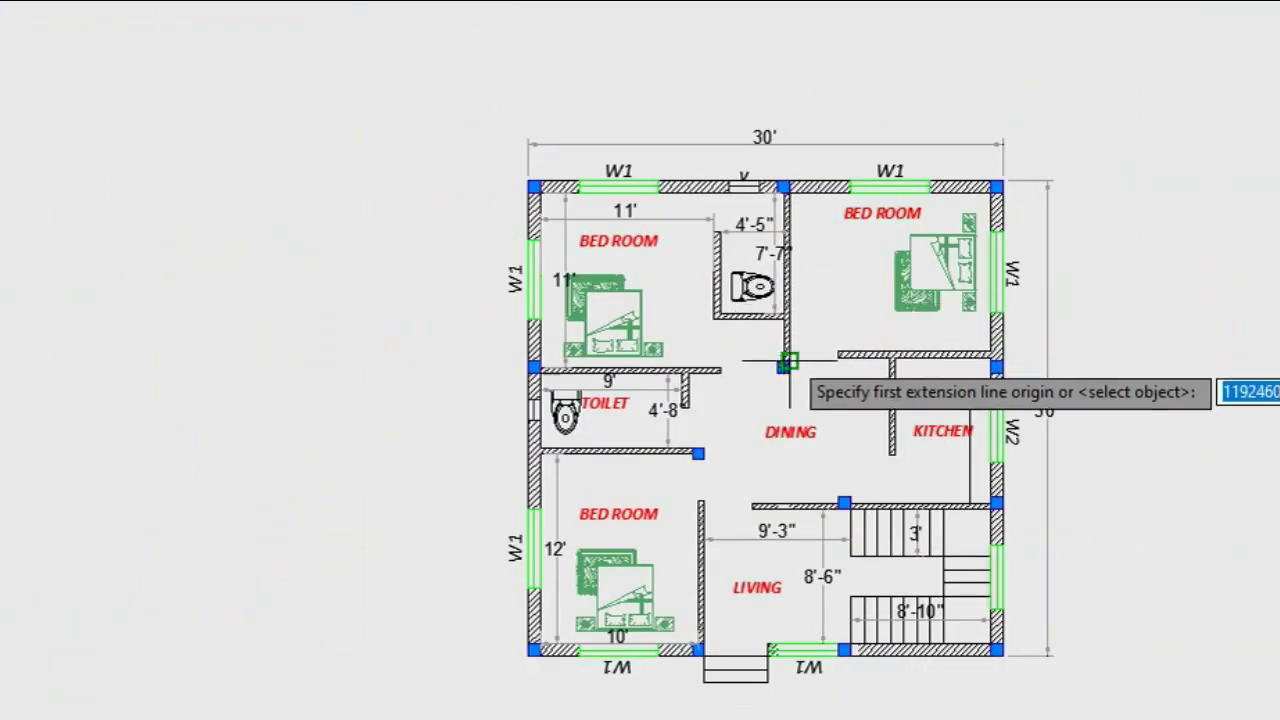
scroll(800, 250, "up", 2)
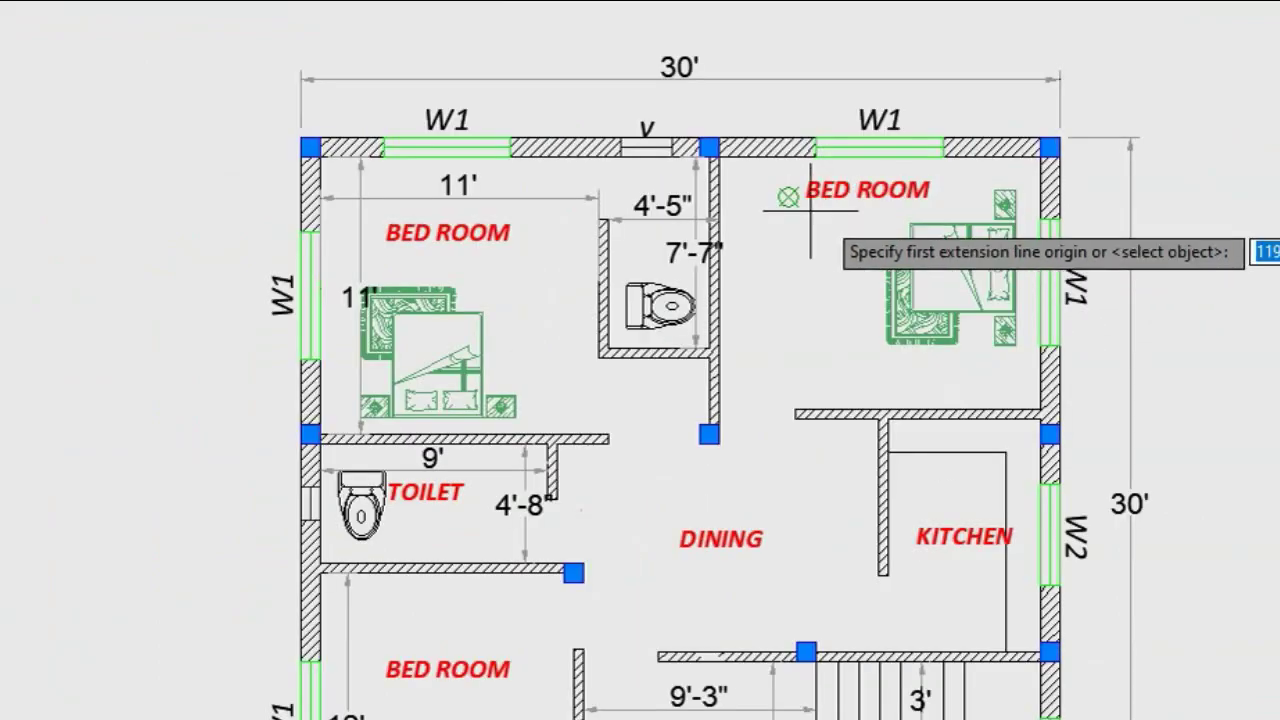
left_click(716, 193)
left_click(1040, 190)
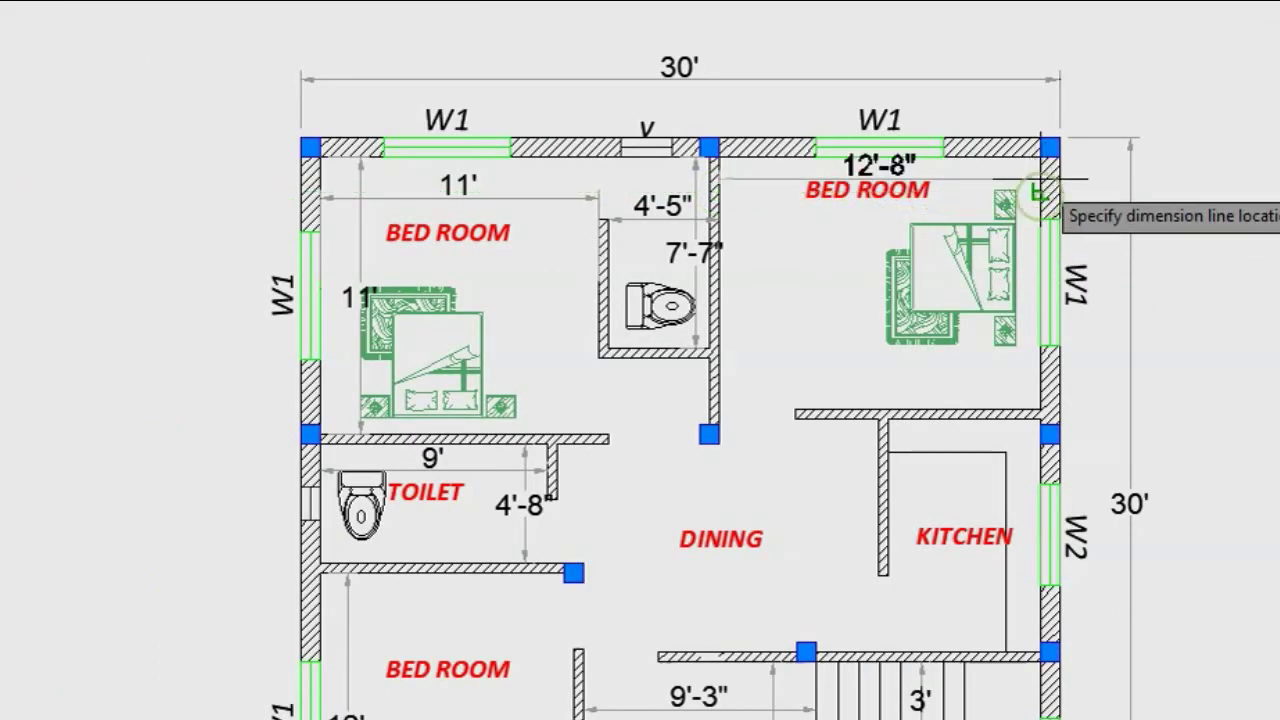
left_click(1040, 182)
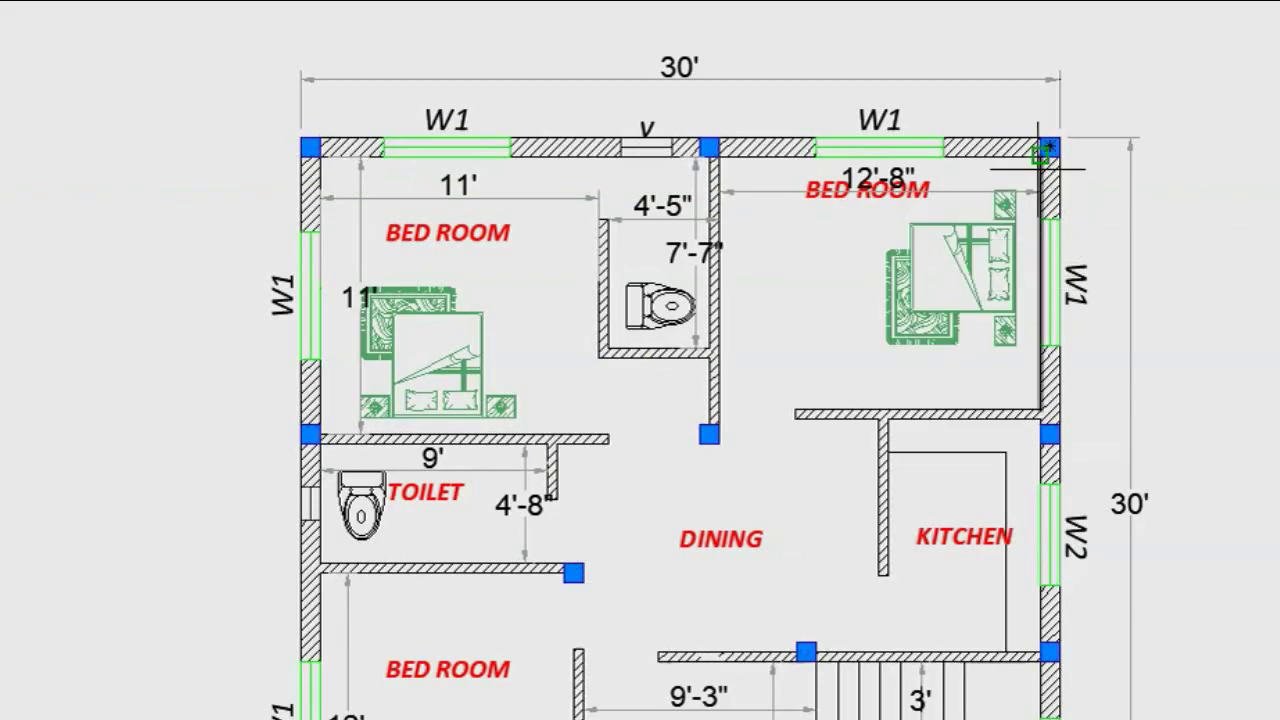
key("Return")
left_click(1014, 158)
left_click(1014, 410)
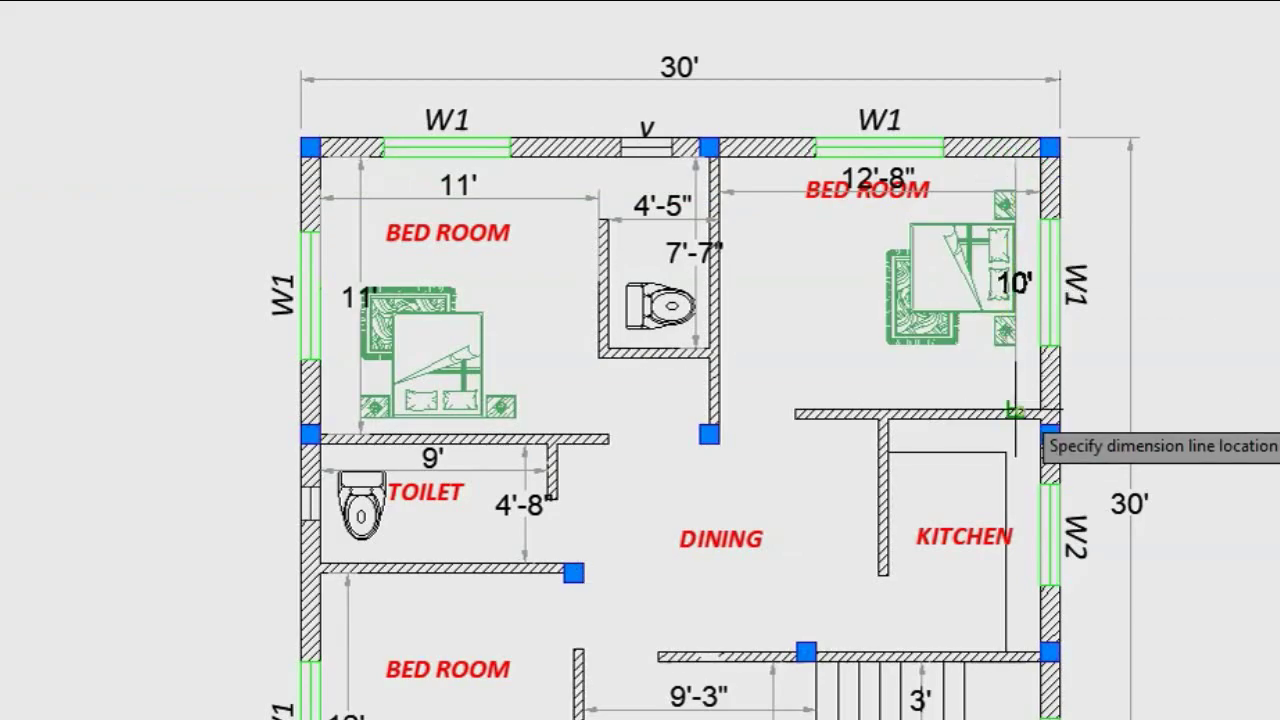
left_click(1010, 409)
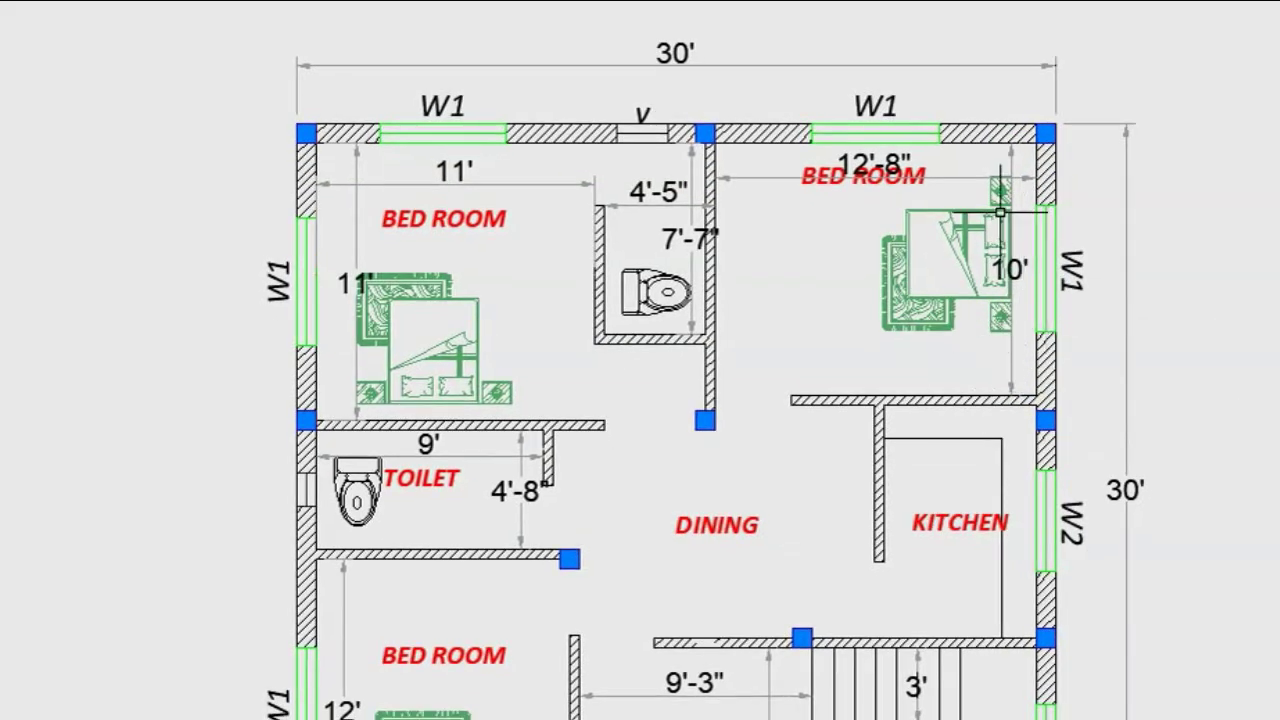
scroll(364, 254, "down", 2)
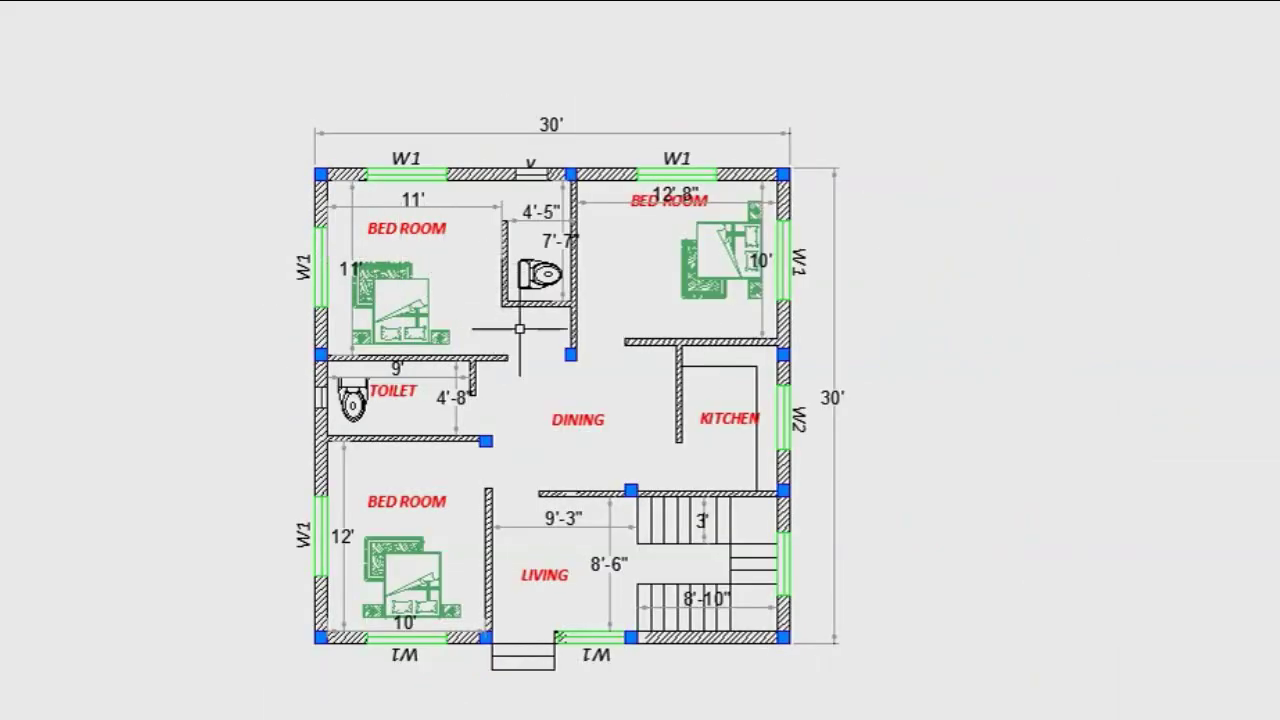
scroll(755, 340, "up", 2)
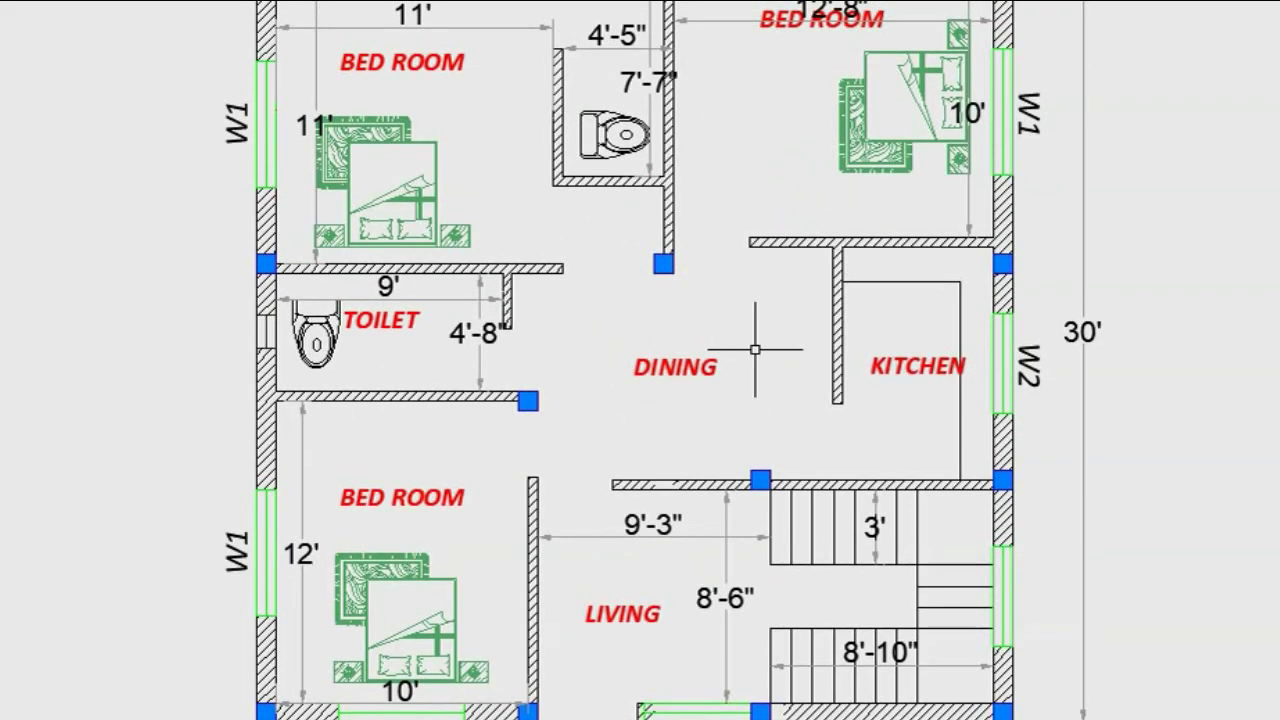
scroll(754, 349, "down", 2)
- Dimension the kitchen interior with DLI: 6' width and 9'-2" depth
type("dli")
key("Return")
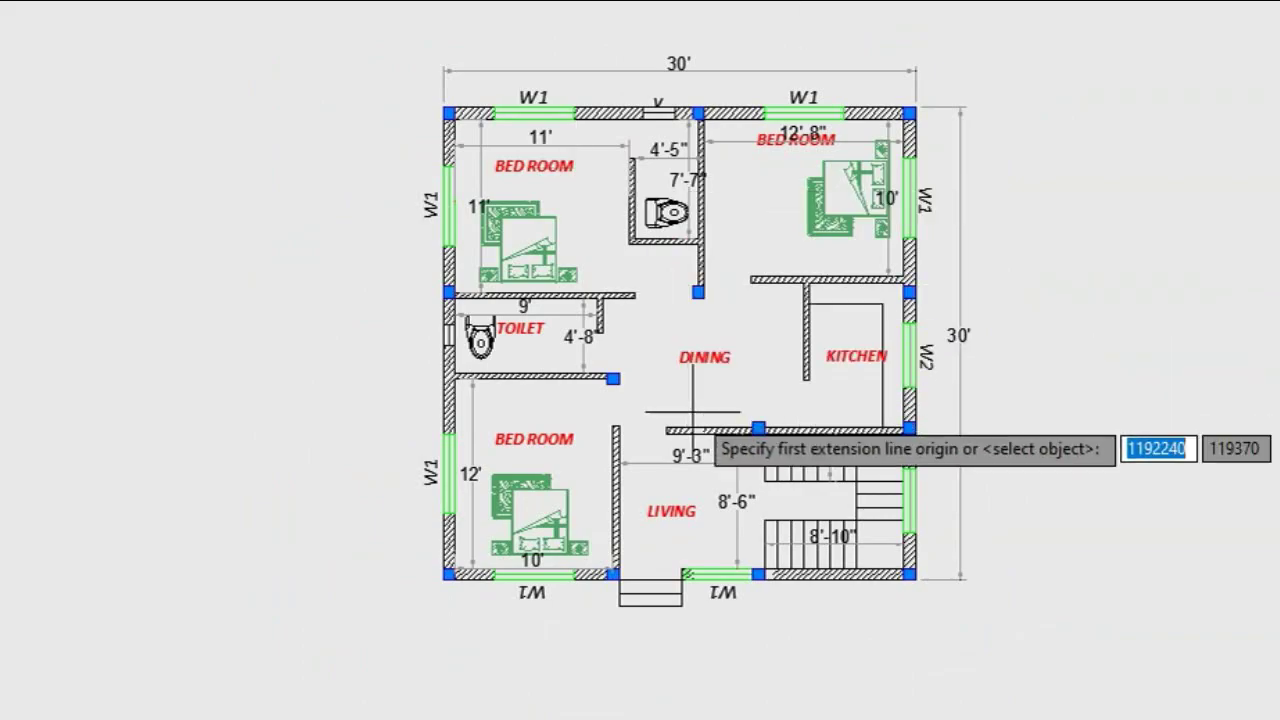
scroll(923, 370, "up", 2)
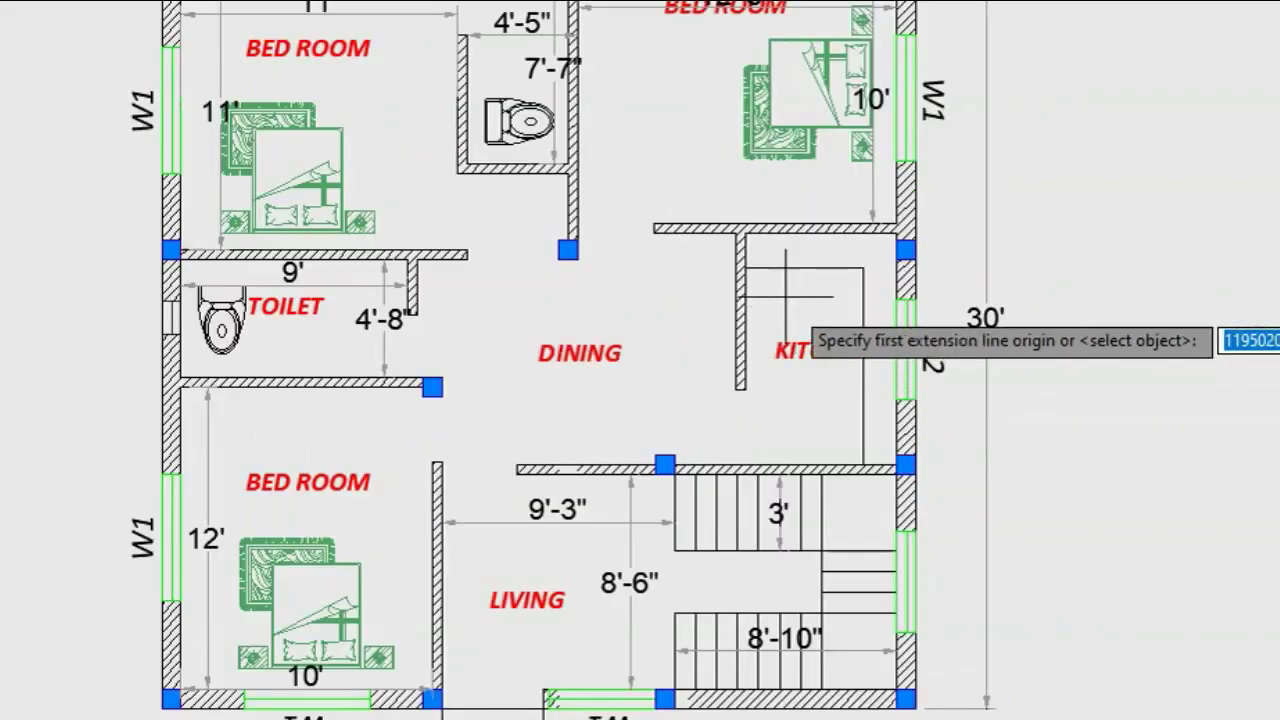
left_click(742, 266)
key("Escape")
key("Return")
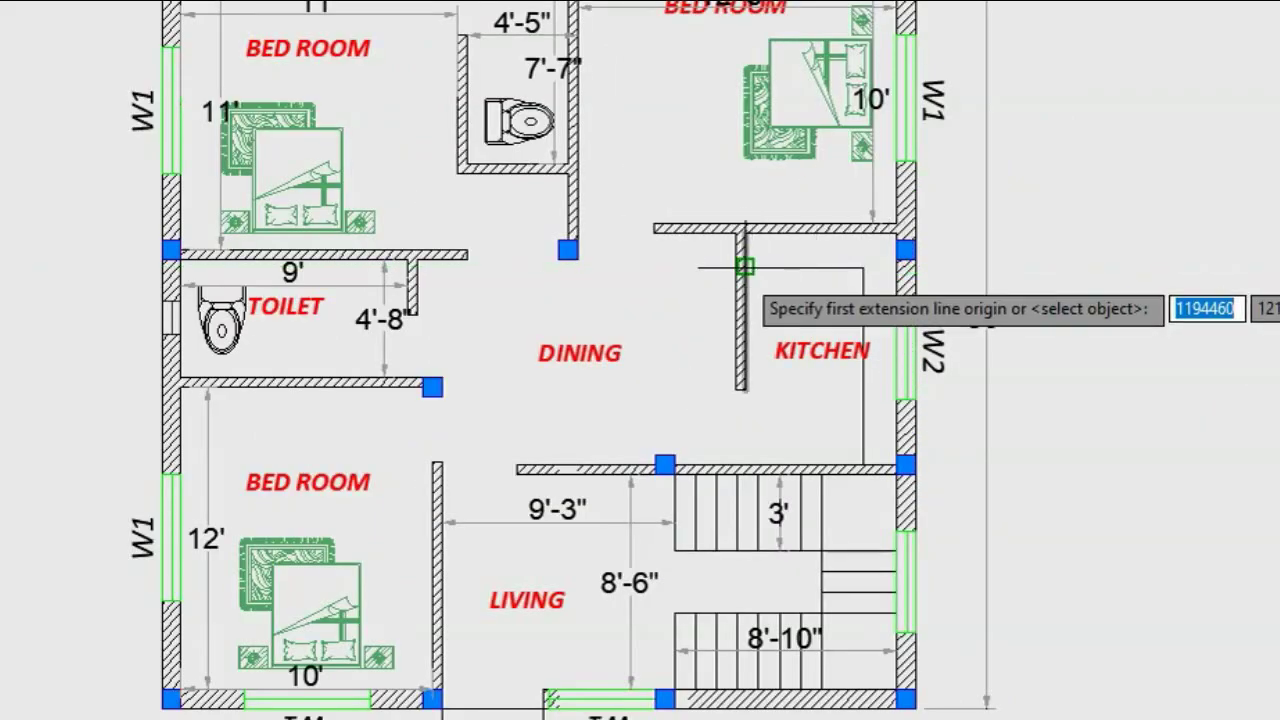
left_click(744, 266)
left_click(897, 266)
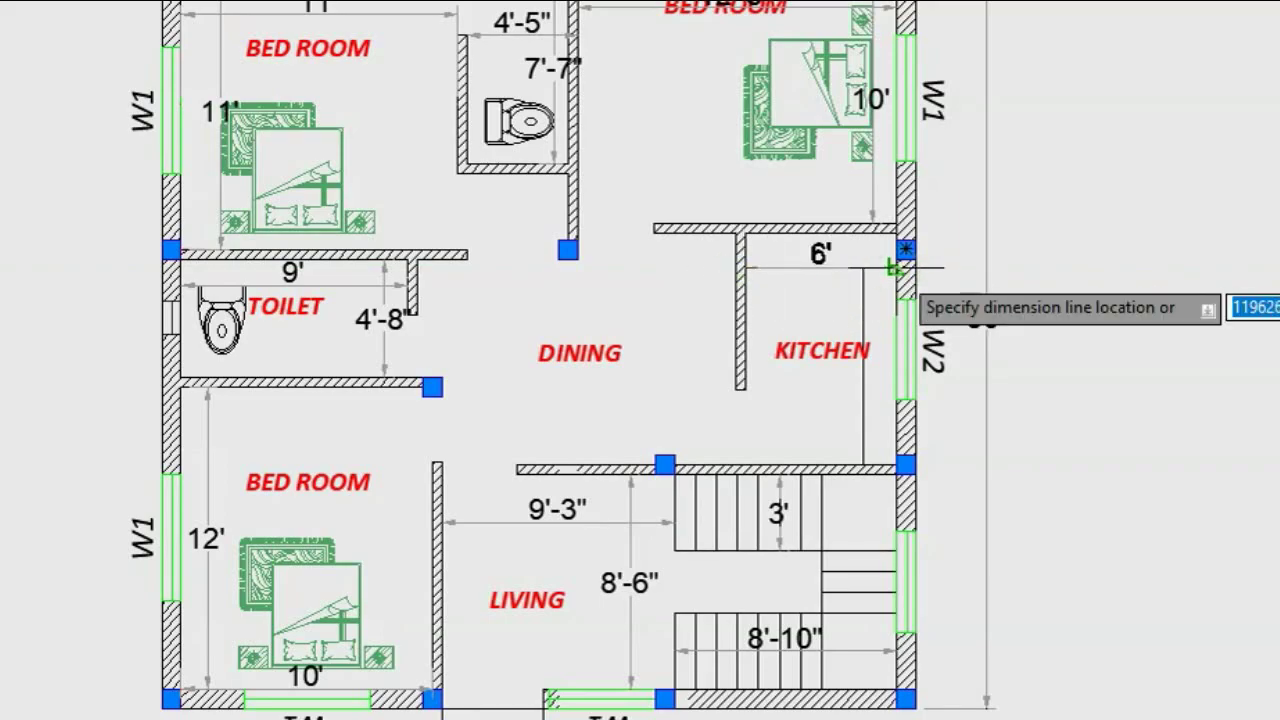
left_click(895, 268)
key("Return")
left_click(860, 237)
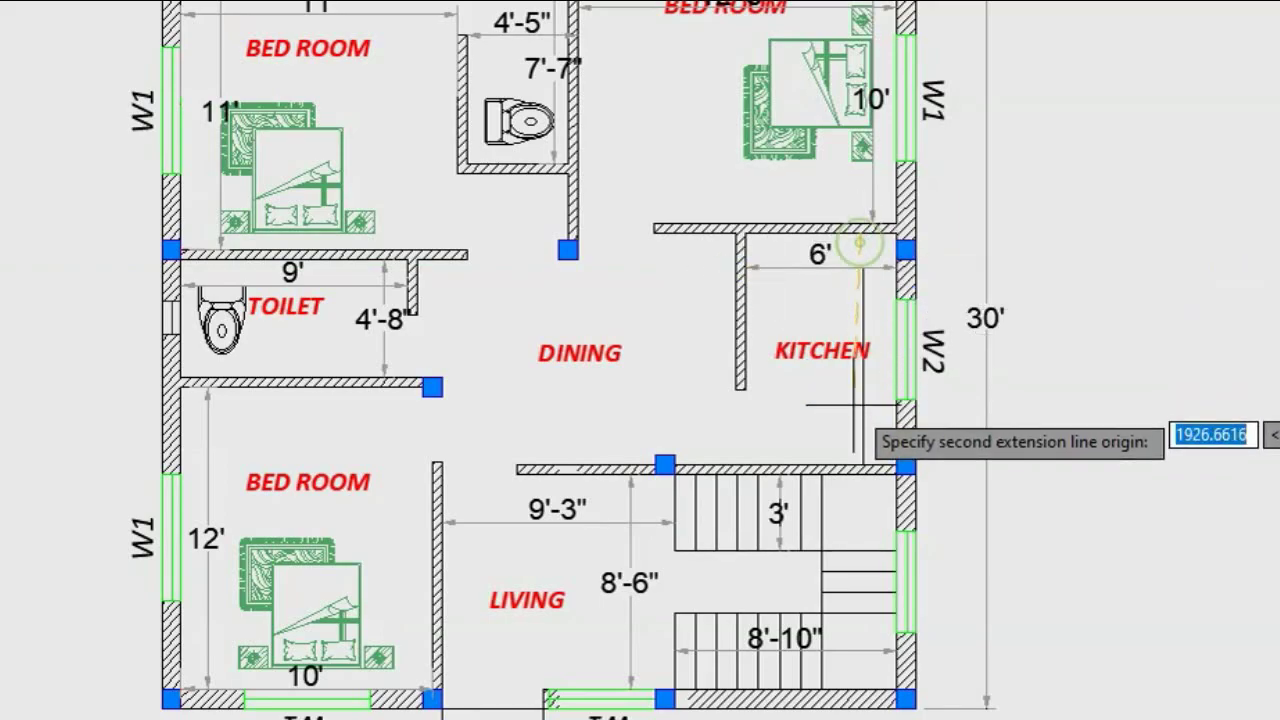
left_click(860, 466)
left_click(863, 443)
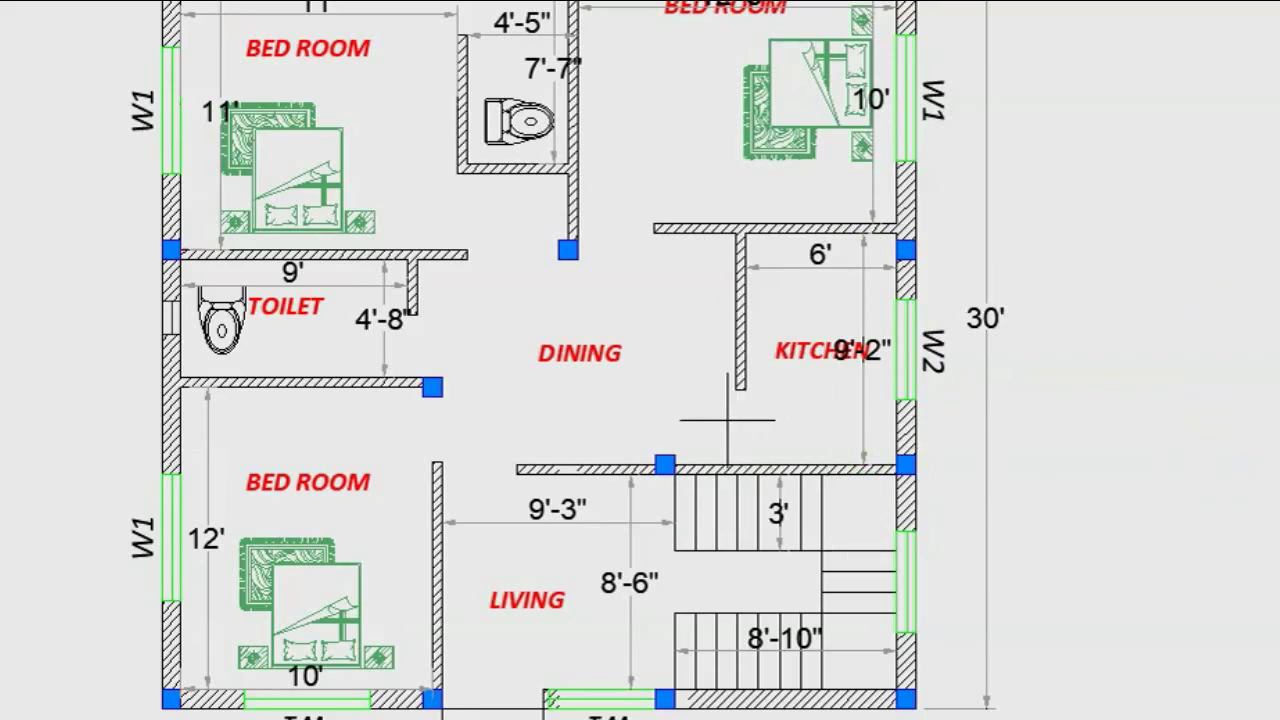
- Dimension the dining area: 12'-8" width and 9'-2" depth
key("Return")
left_click(738, 265)
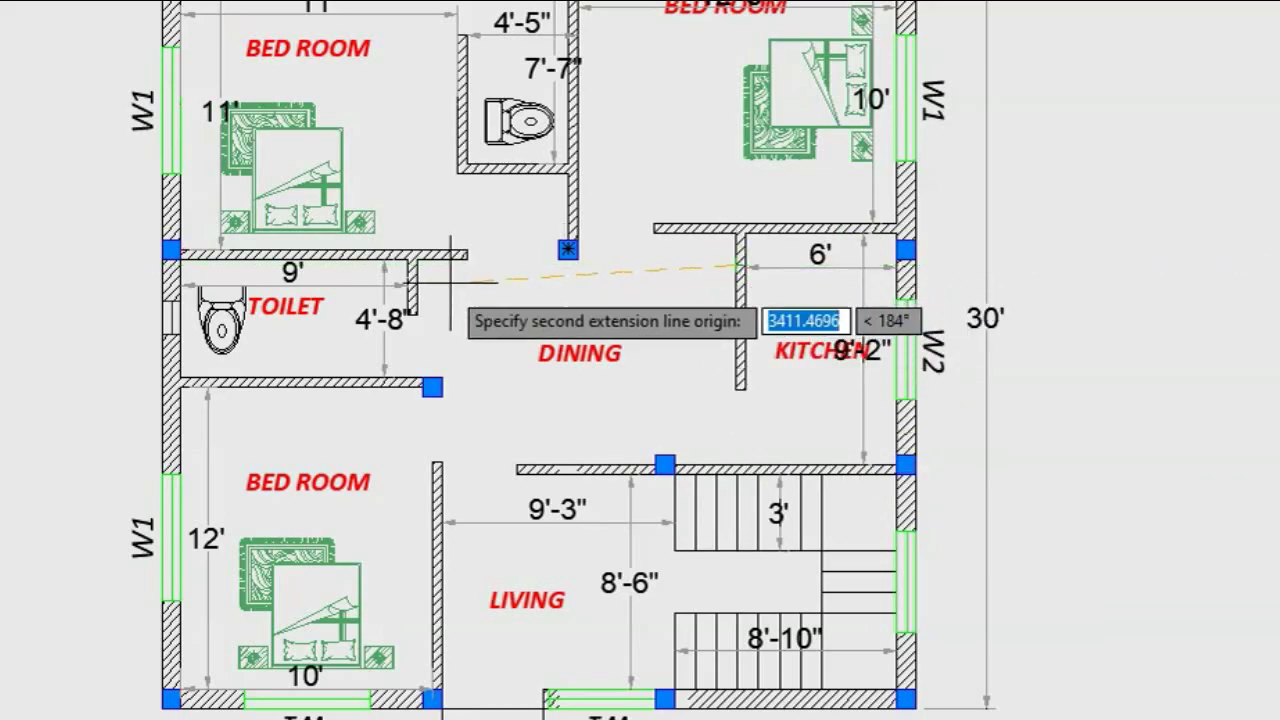
left_click(414, 288)
left_click(581, 295)
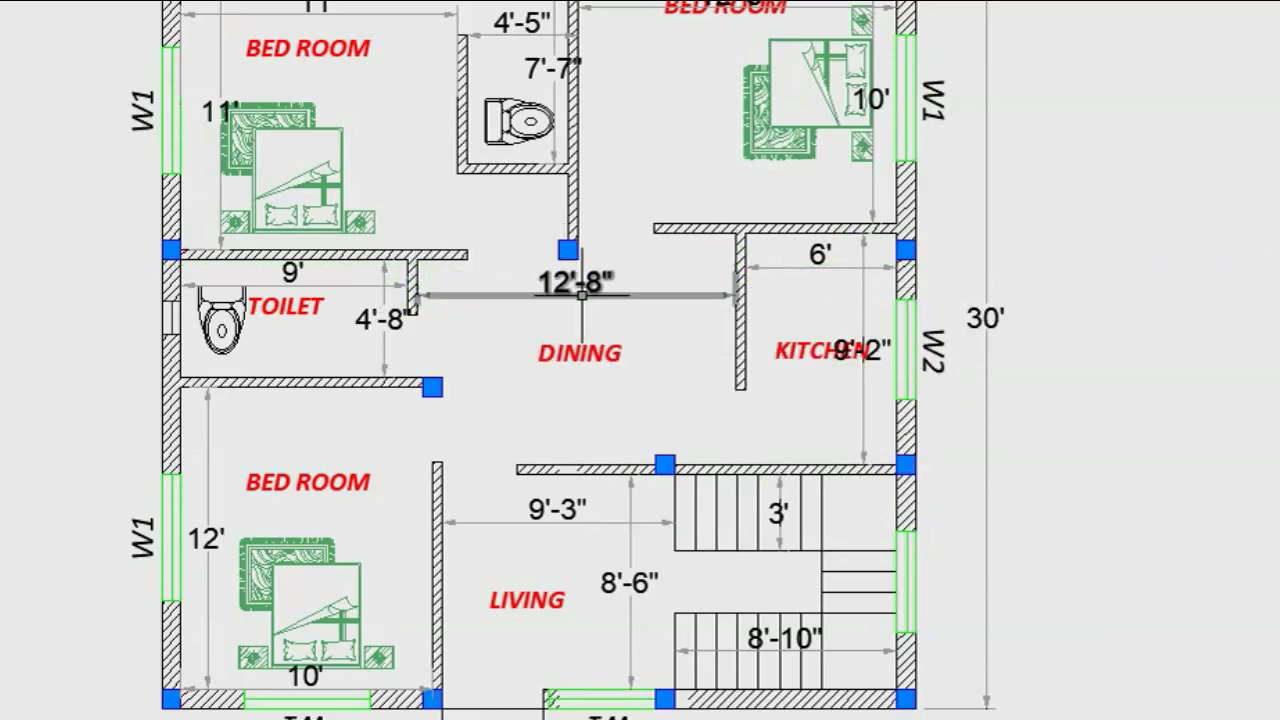
key("Return")
left_click(695, 229)
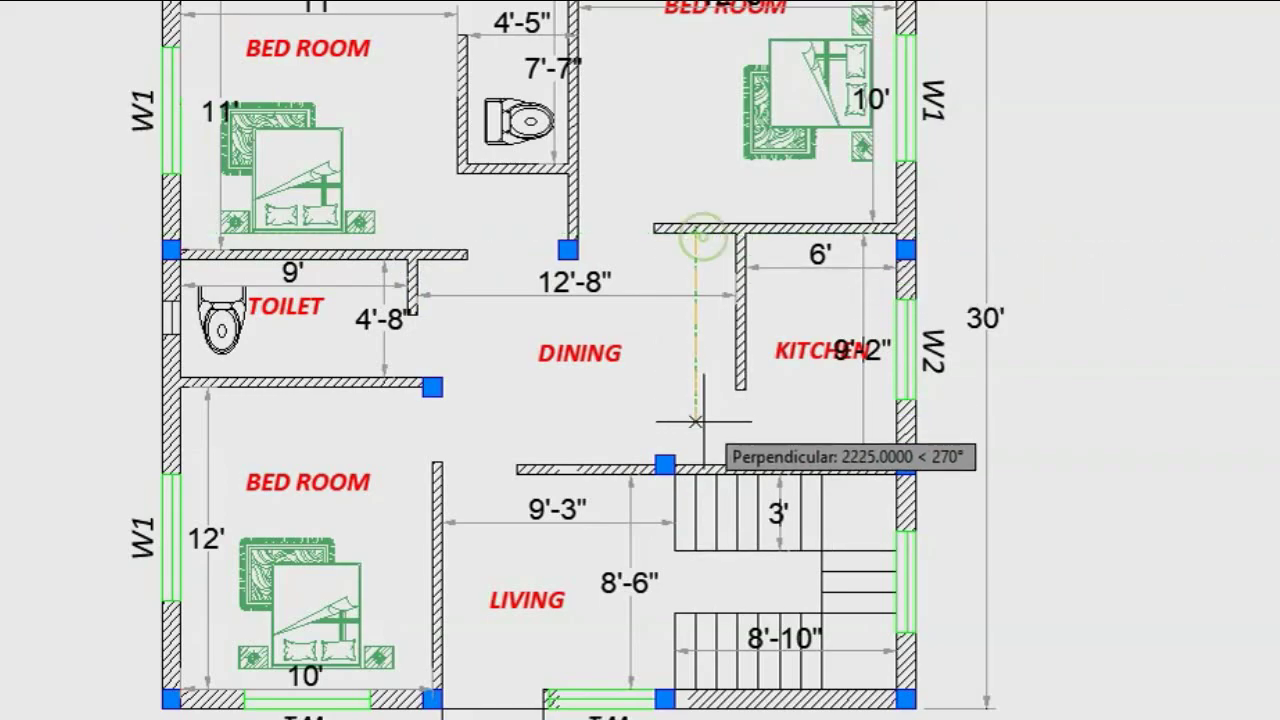
left_click(684, 462)
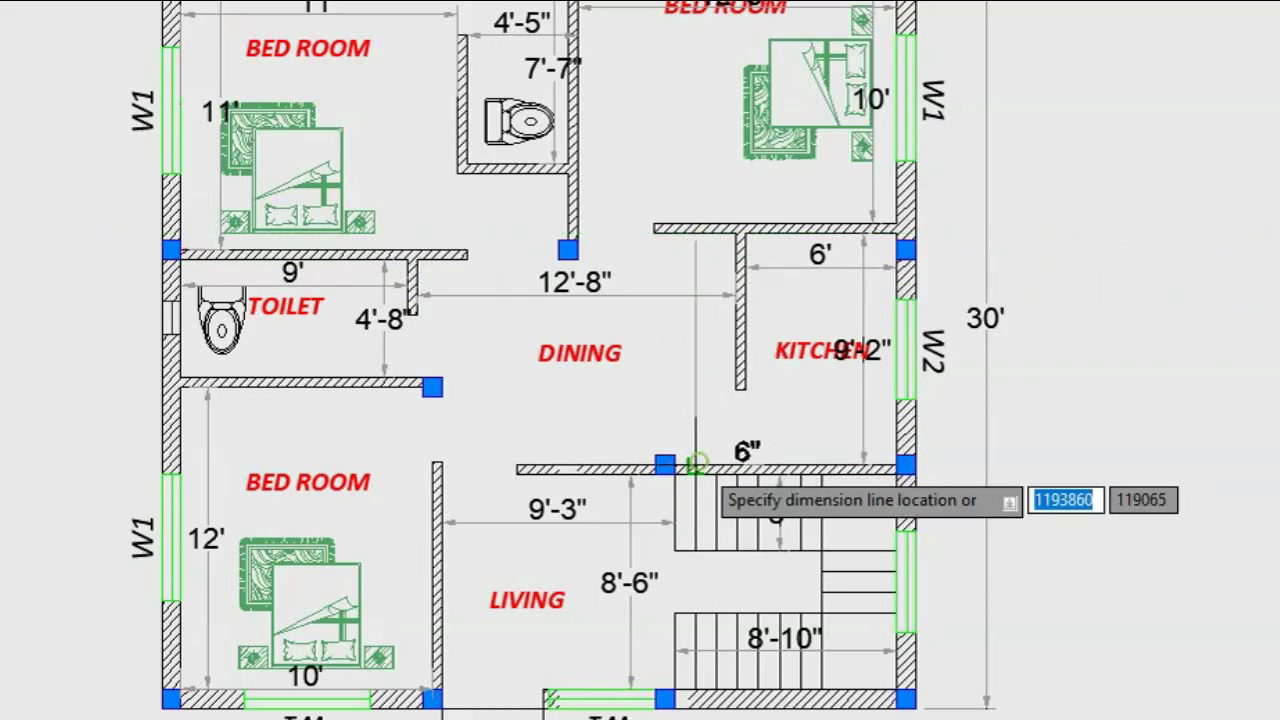
left_click(681, 408)
scroll(845, 465, "down", 2)
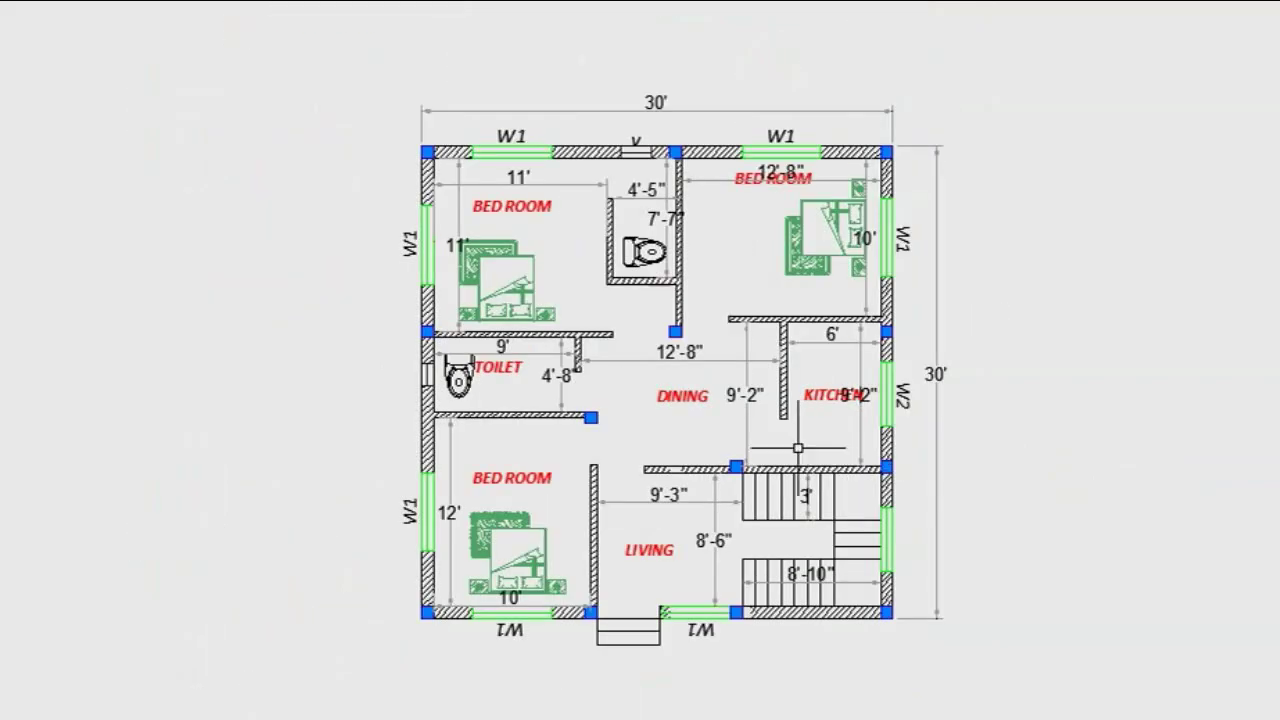
scroll(784, 432, "up", 2)
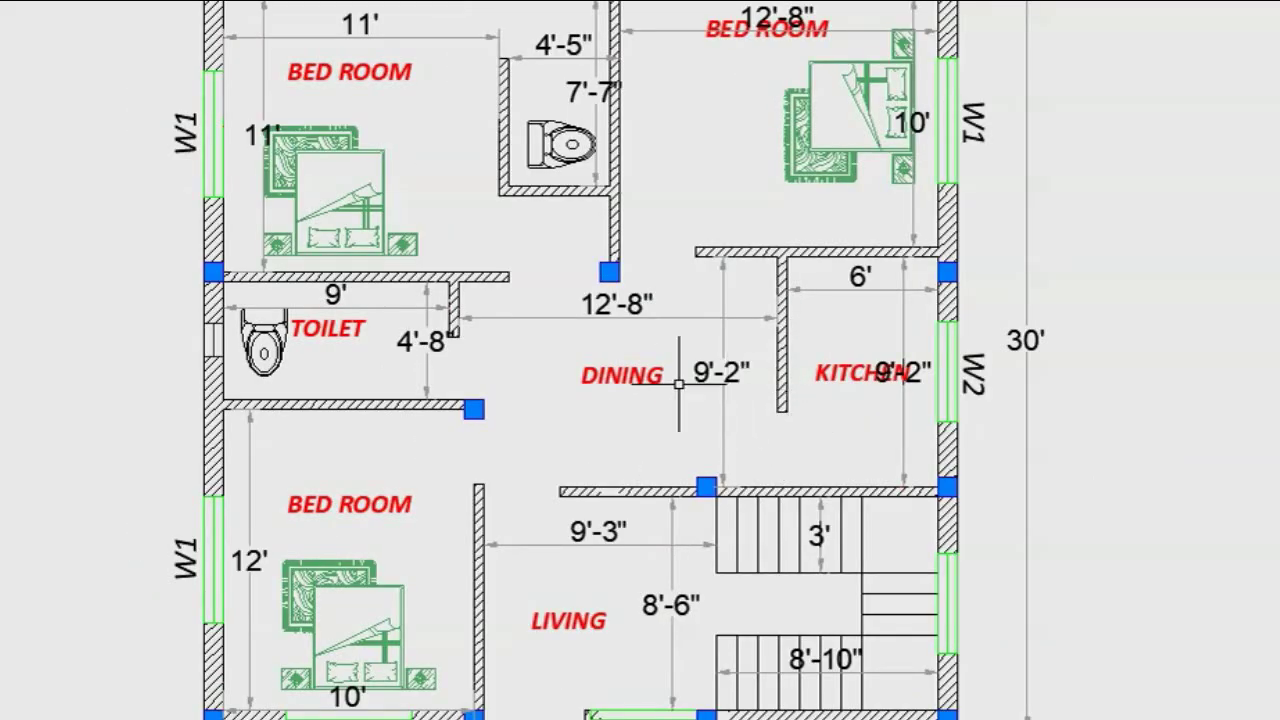
scroll(665, 368, "down", 2)
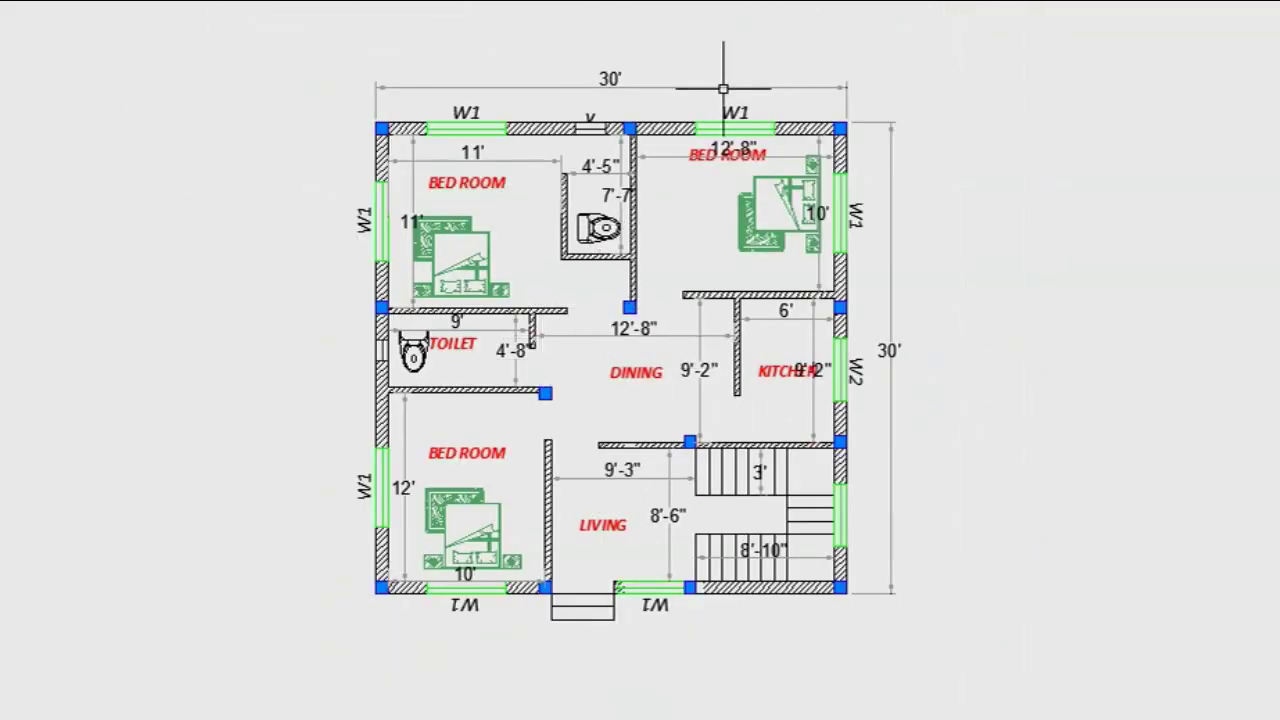
scroll(690, 330, "up", 2)
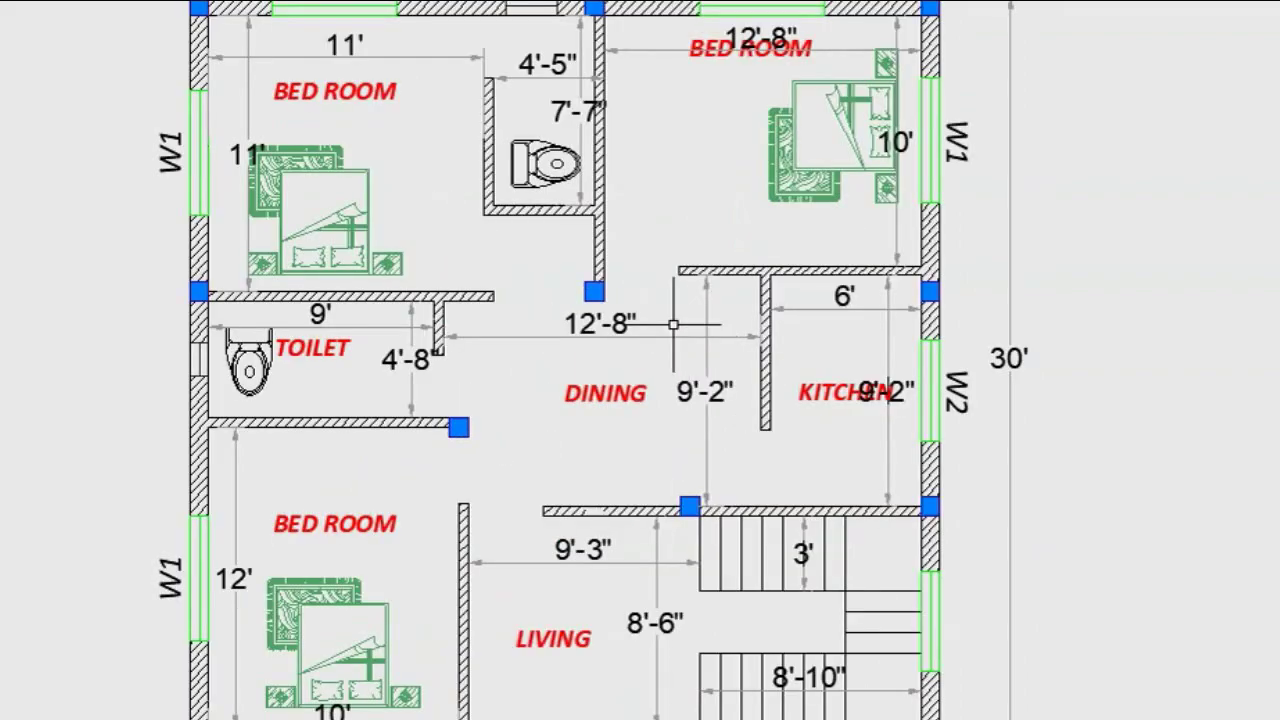
scroll(673, 324, "down", 2)
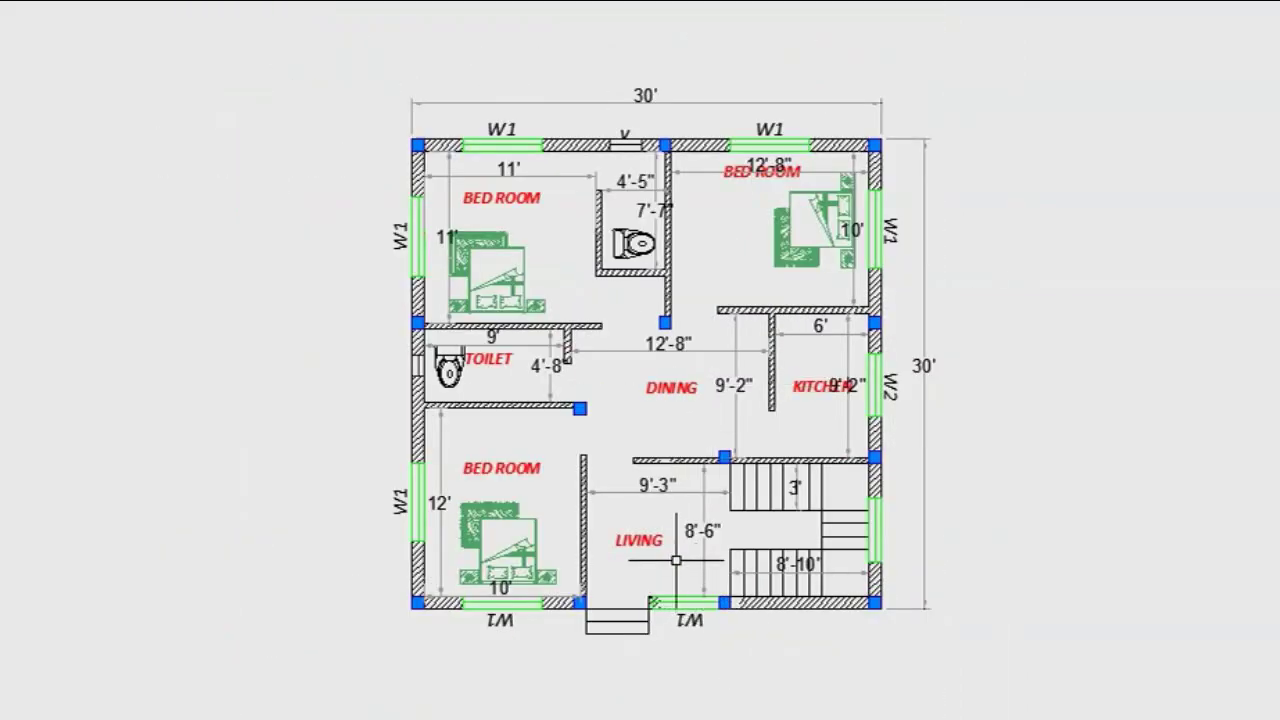
scroll(677, 564, "up", 2)
scroll(686, 527, "down", 2)
scroll(391, 139, "up", 2)
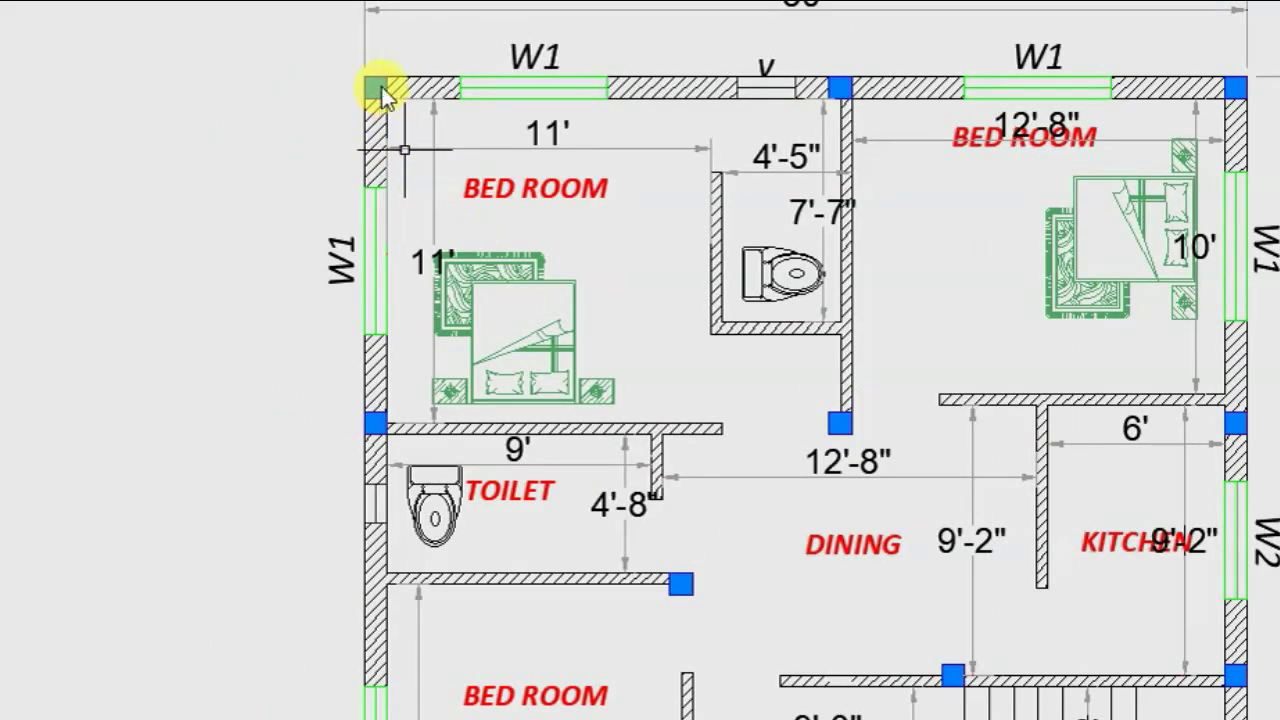
scroll(465, 183, "down", 2)
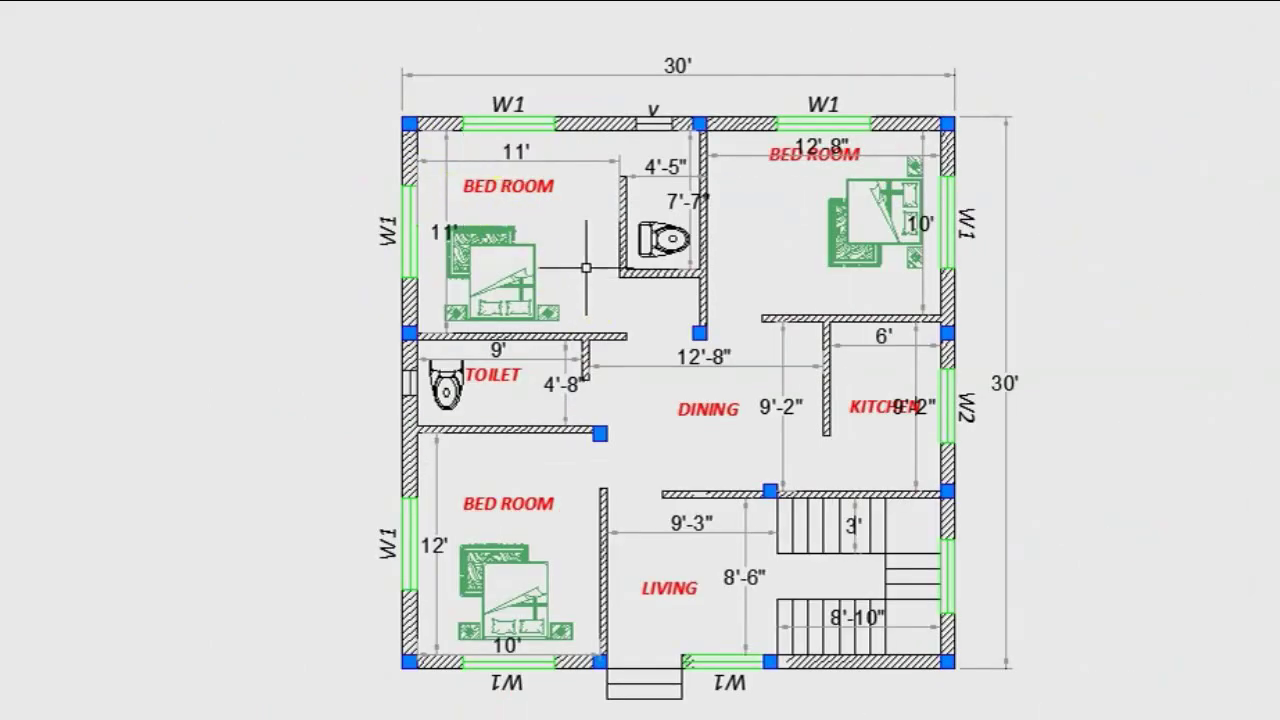
scroll(586, 268, "up", 1)
scroll(472, 142, "down", 1)
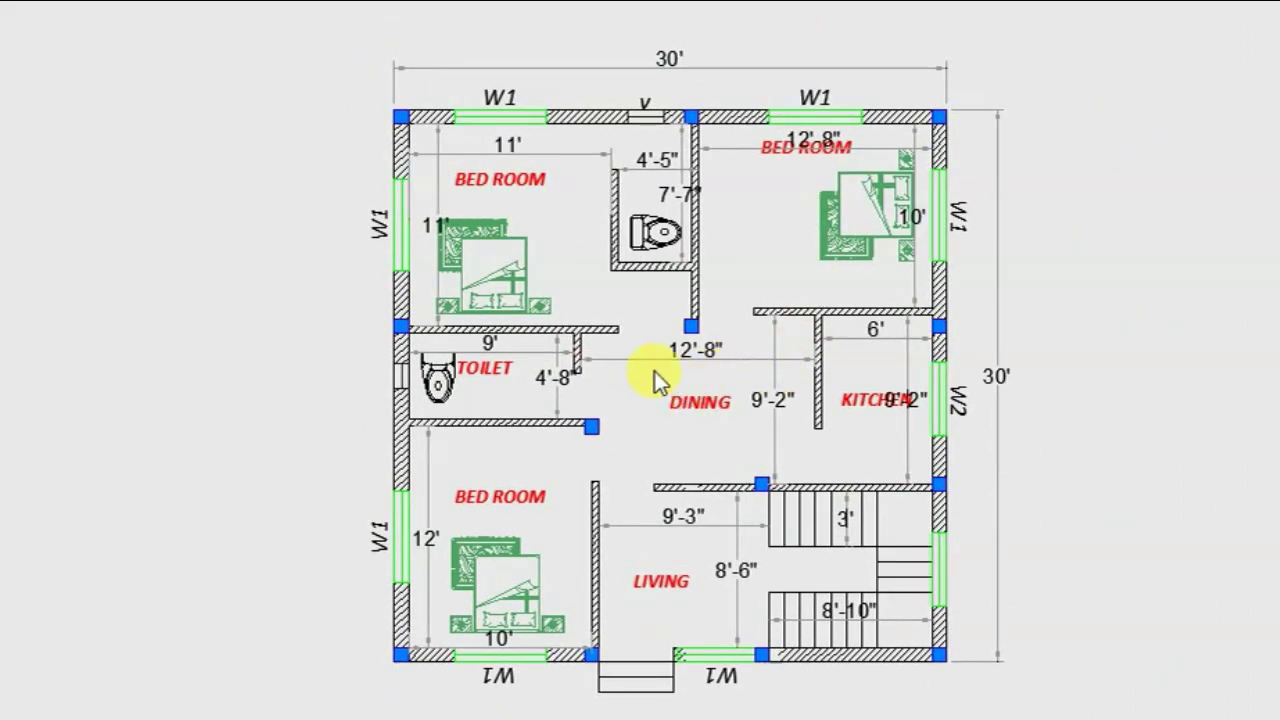
scroll(659, 370, "down", 1)
scroll(688, 373, "up", 1)
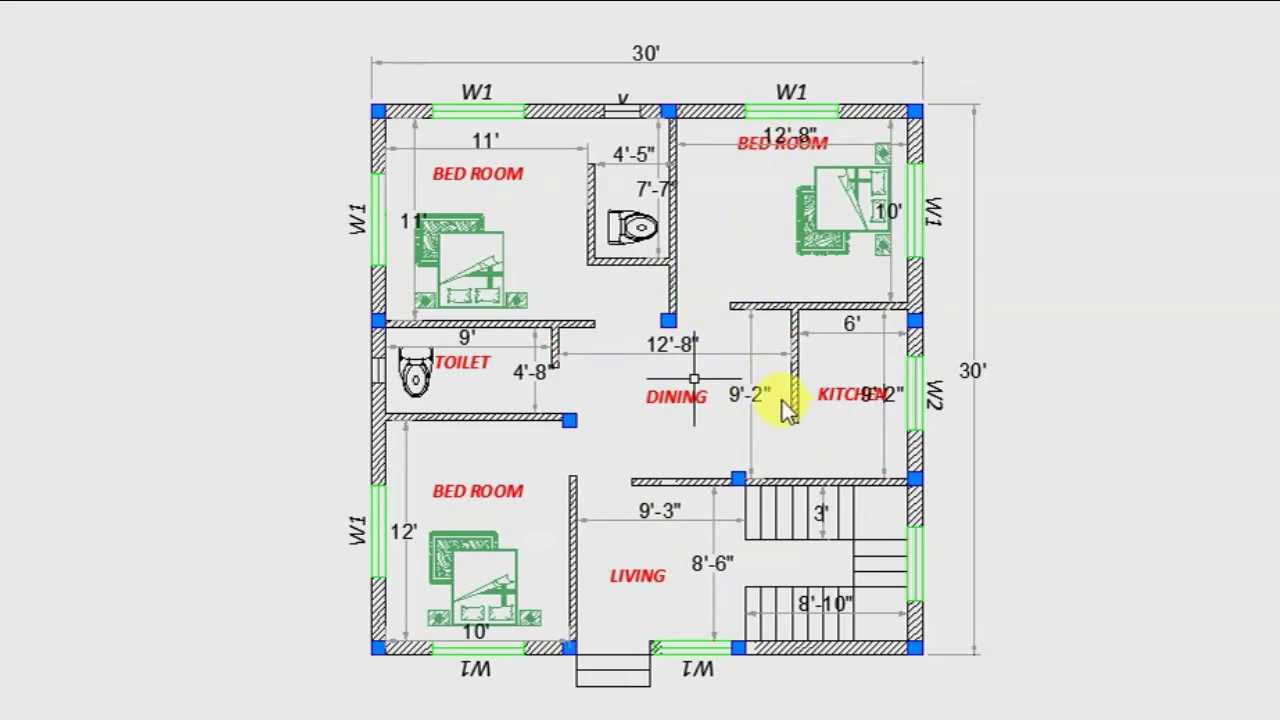
scroll(531, 297, "down", 1)
scroll(614, 338, "up", 1)
scroll(587, 355, "up", 2)
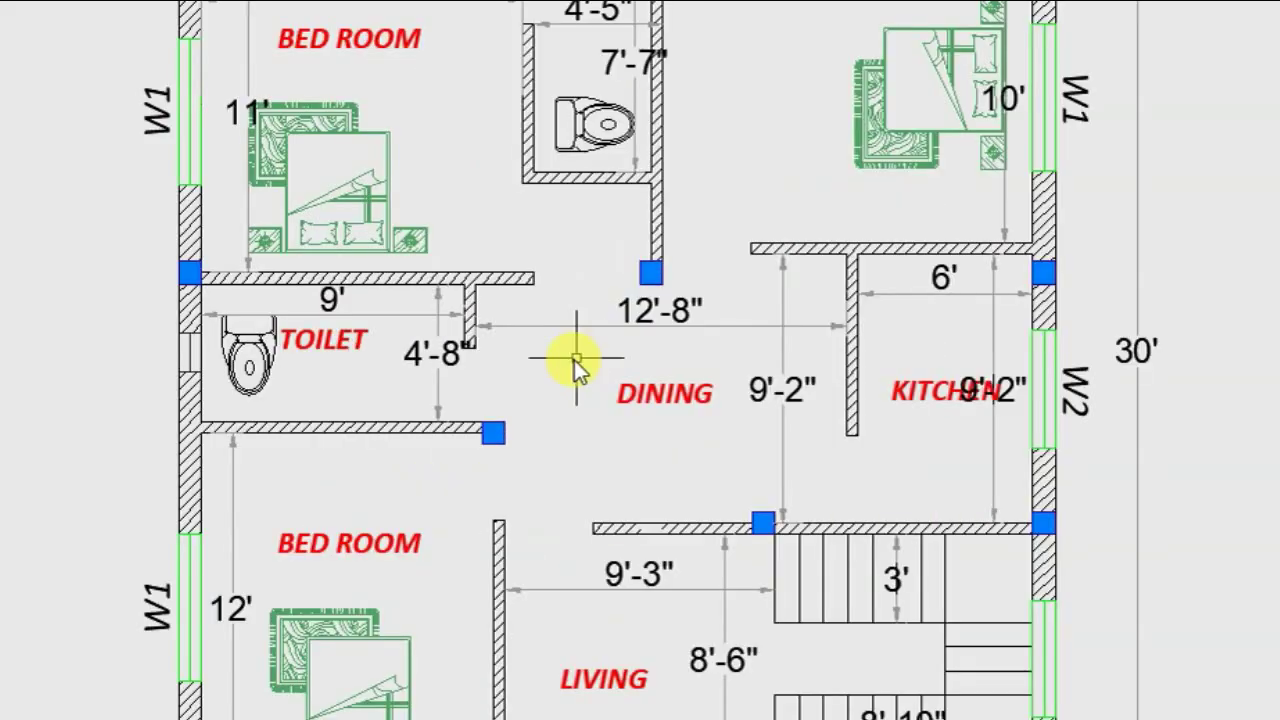
scroll(638, 377, "down", 3)
scroll(630, 385, "up", 2)
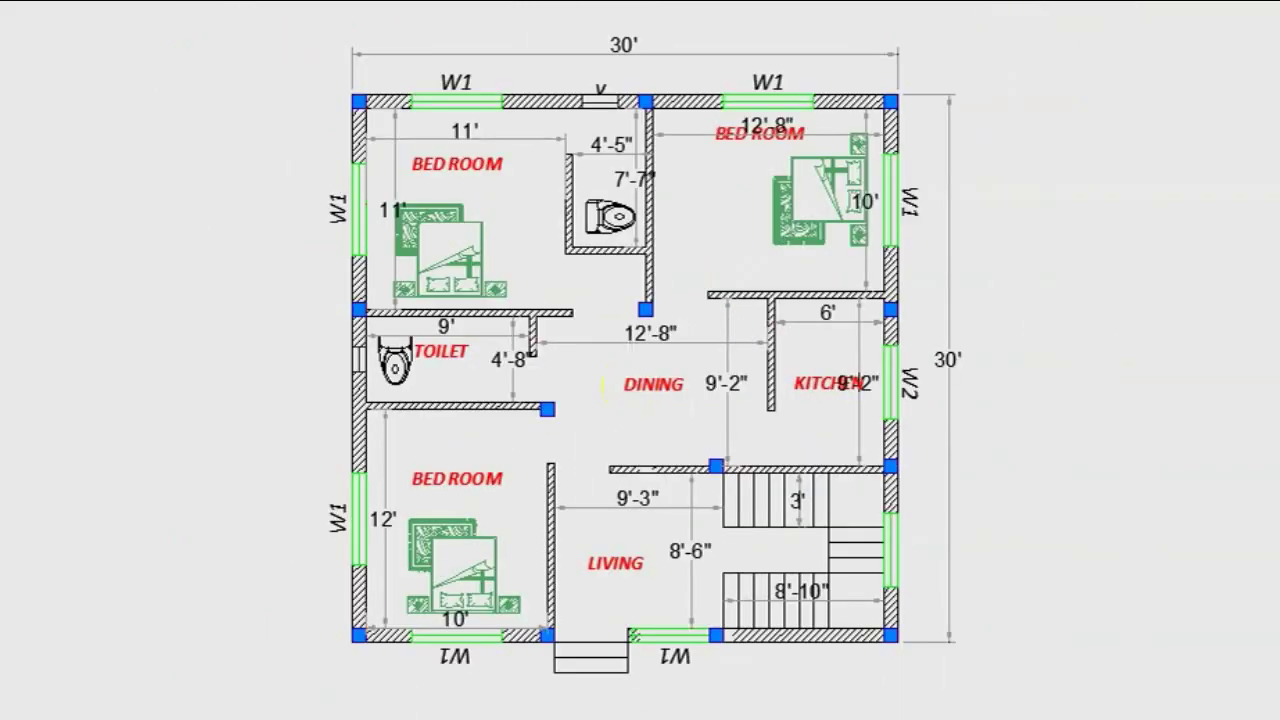
middle_click_drag(608, 409, 651, 403)
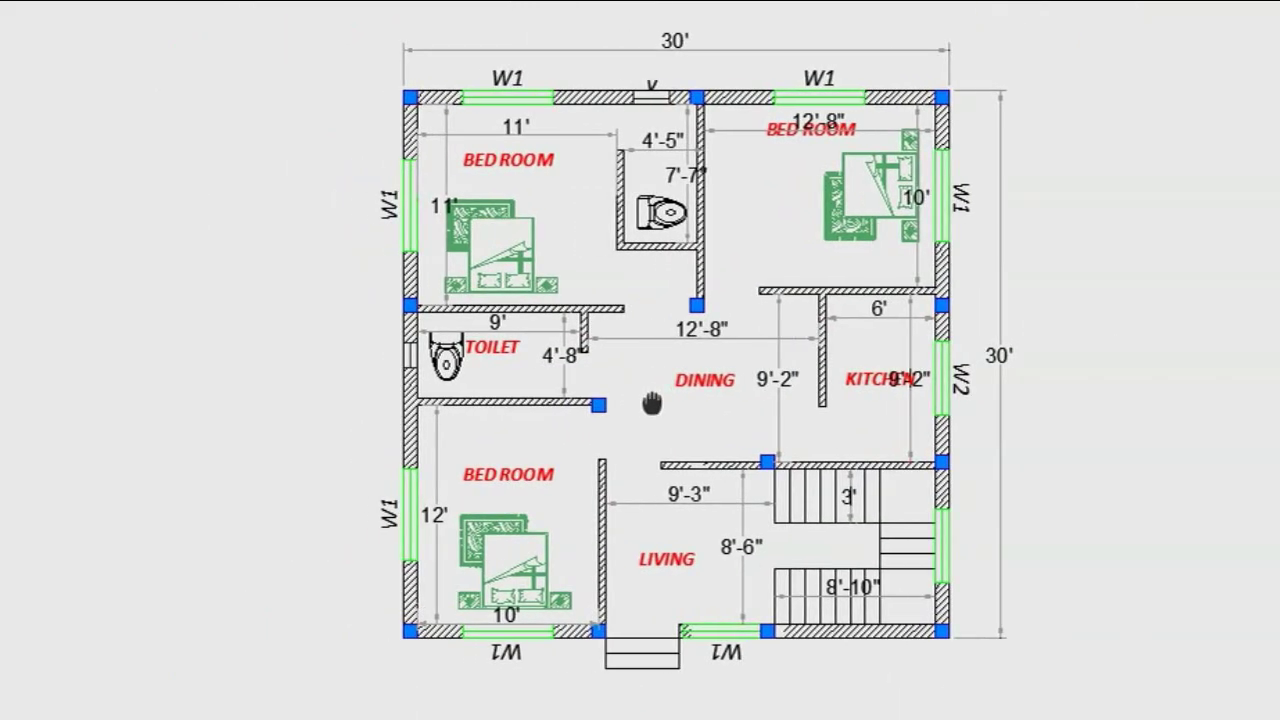
scroll(745, 377, "up", 3)
mouse_move(747, 379)
middle_mouse_down()
mouse_move(751, 427)
mouse_move(786, 387)
middle_mouse_up()
scroll(751, 425, "down", 3)
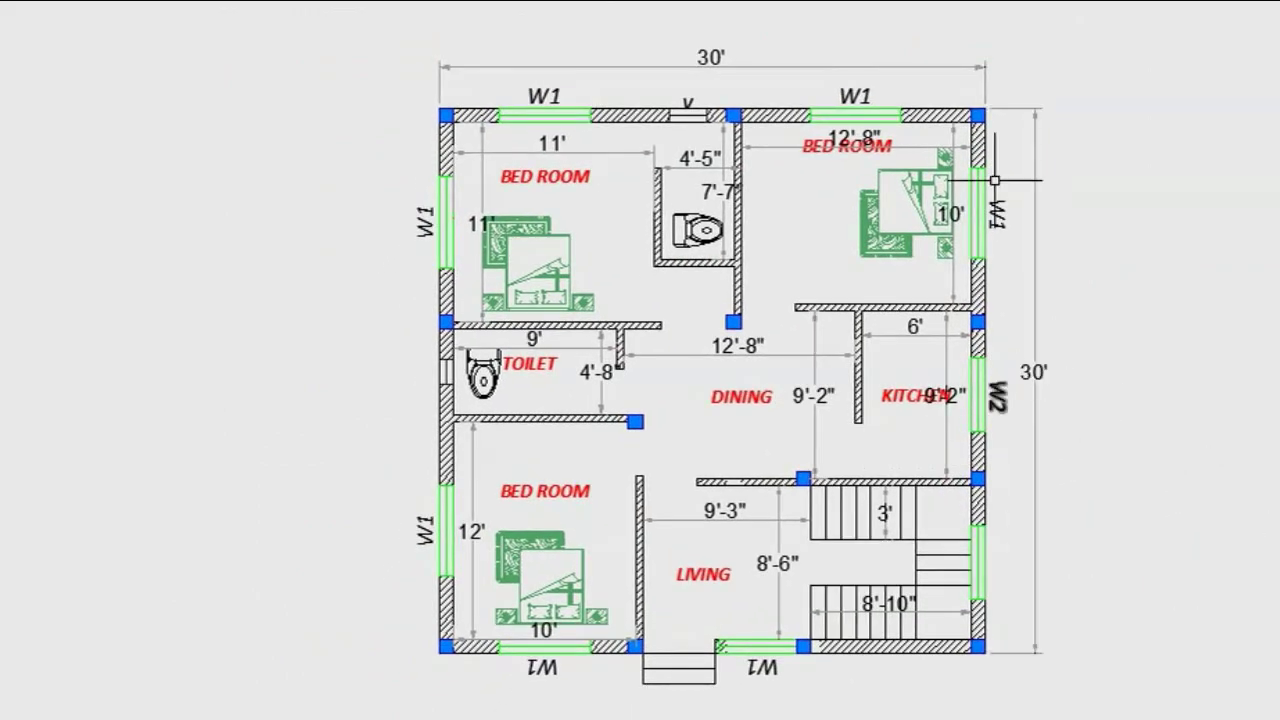